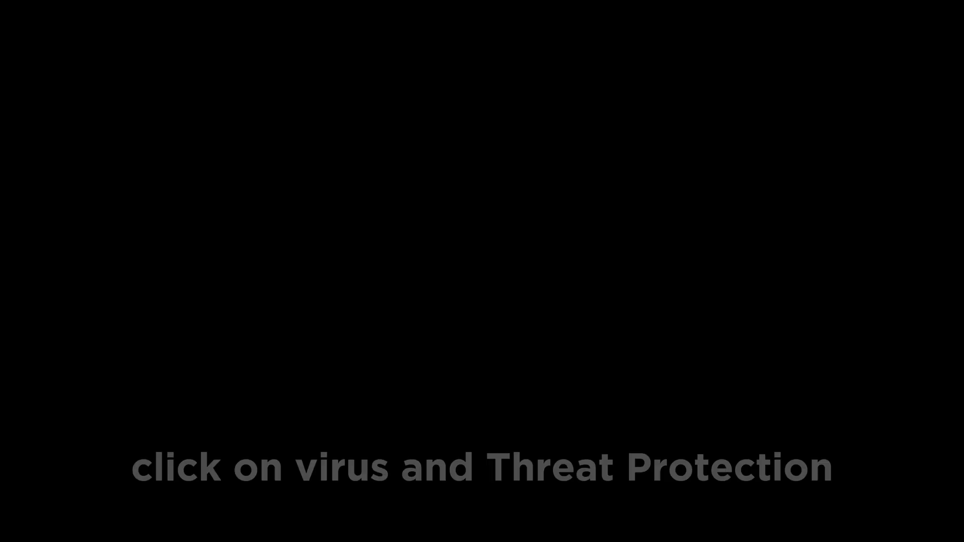
Switch the Real-time protection toggle back On under Virus & threat protection settings
left_click(235, 106)
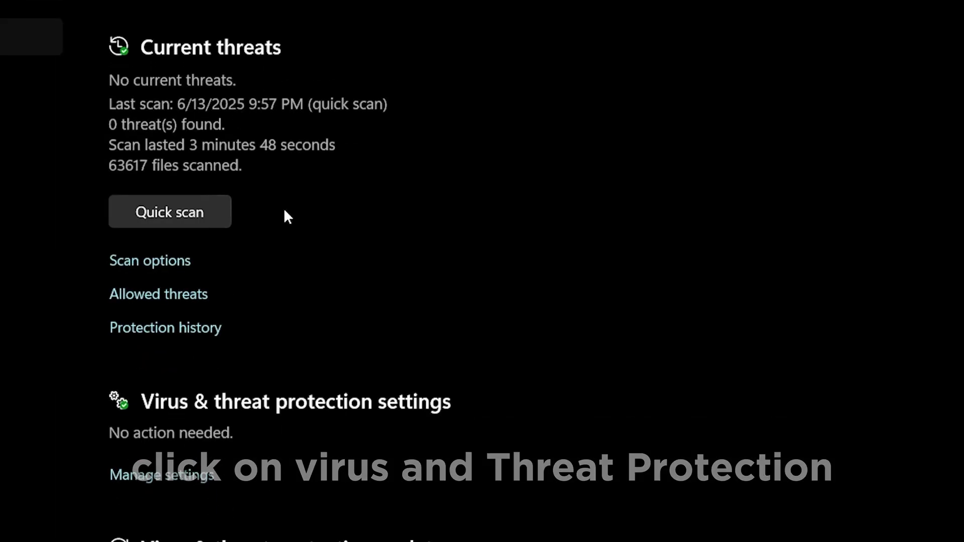
scroll(297, 297, "down", 3)
left_click(175, 307)
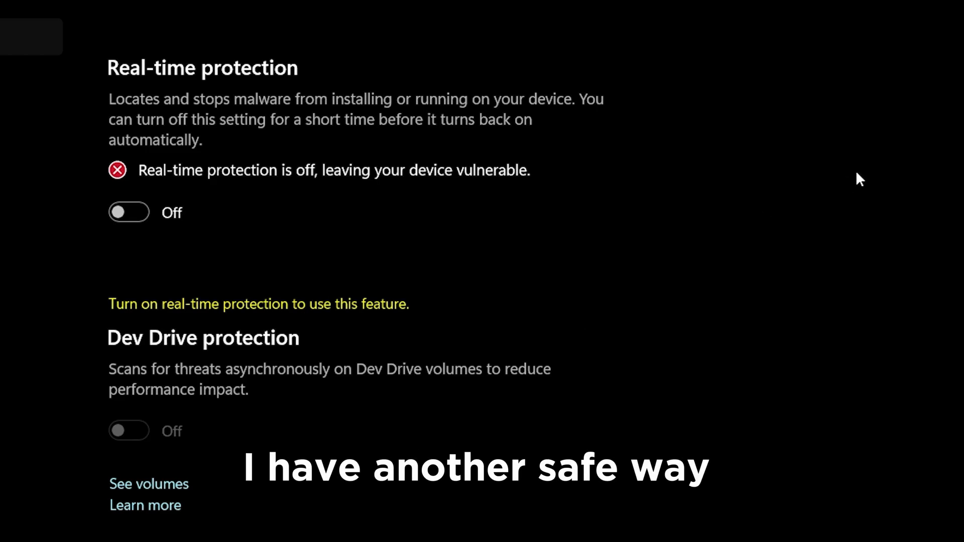
left_click(143, 212)
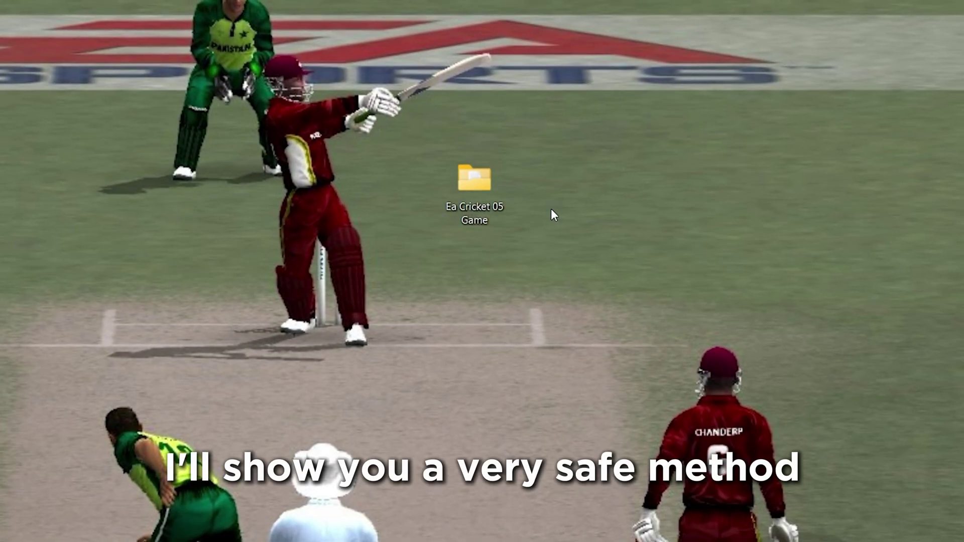
Create a new desktop folder named 'Ea Cricket 05 Back up'
right_click(541, 192)
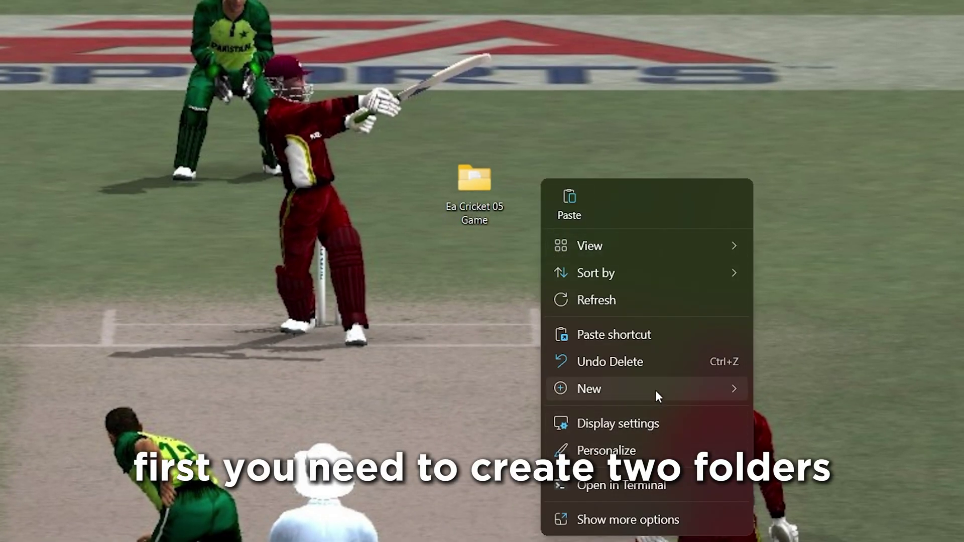
mouse_move(655, 390)
left_click(395, 56)
type("Ea Cricket 05 Back up")
Create a second desktop folder named 'Ea Cricket 05'
right_click(708, 306)
mouse_move(753, 351)
left_click(532, 26)
type("Ea Cricket 05")
key("Return")
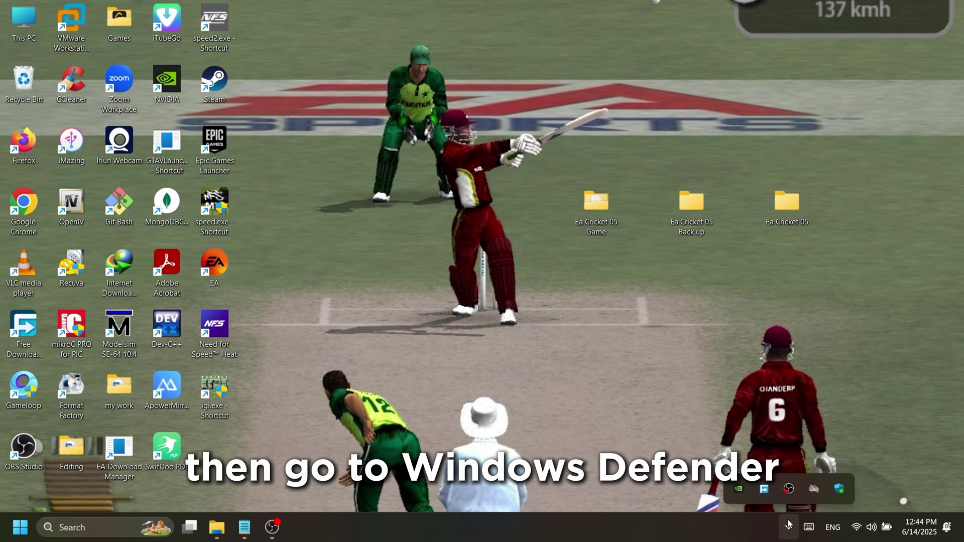
left_click(837, 489)
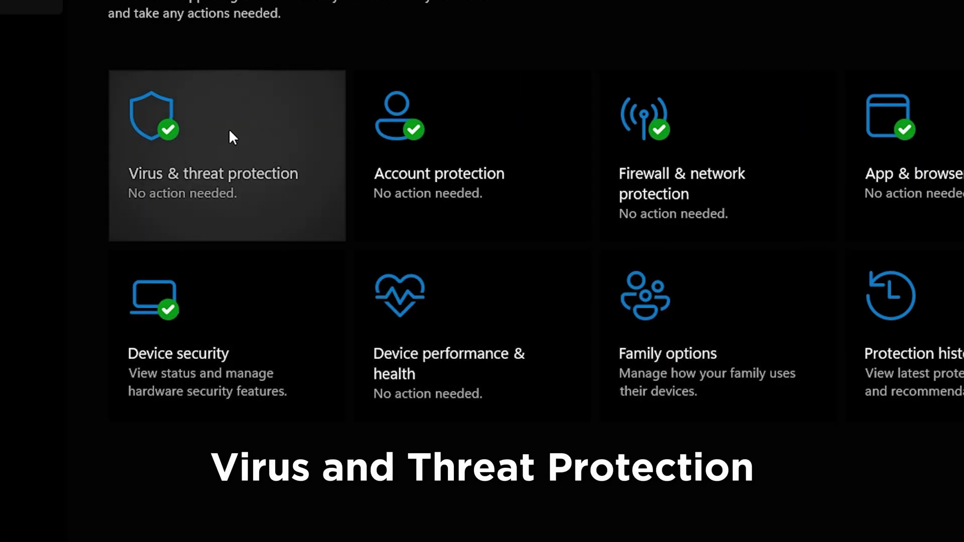
Add the desktop Ea Cricket 05 folder as an antivirus folder exclusion
left_click(231, 135)
scroll(209, 337, "down", 3)
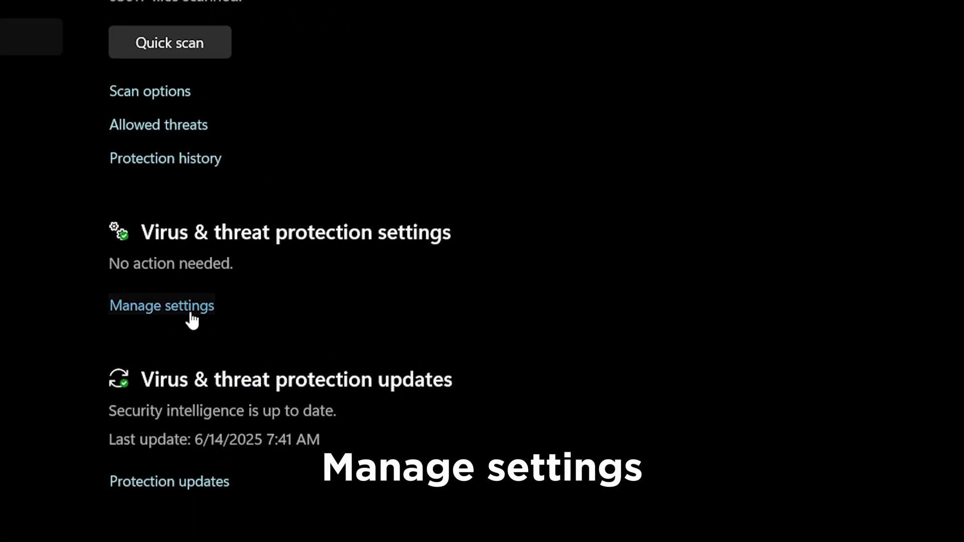
left_click(191, 315)
scroll(203, 352, "down", 10)
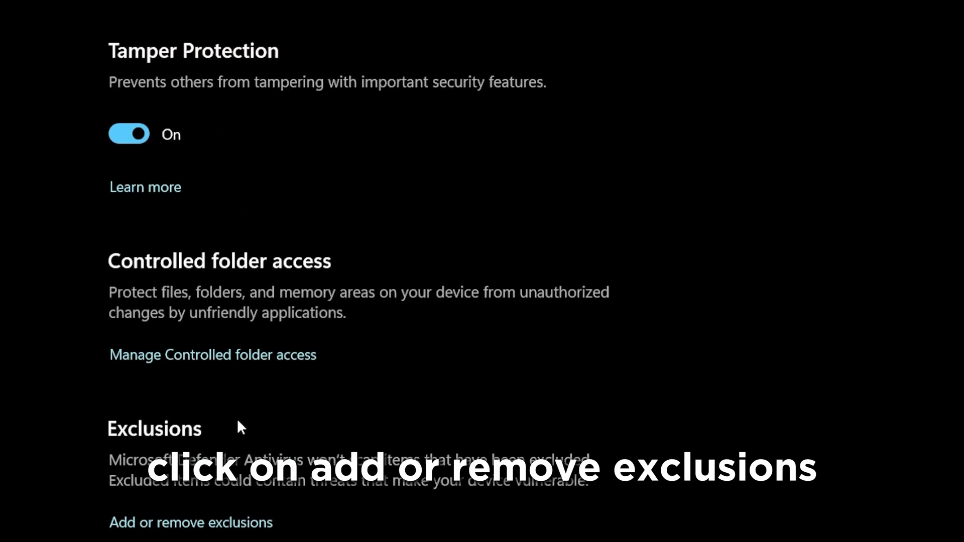
left_click(211, 486)
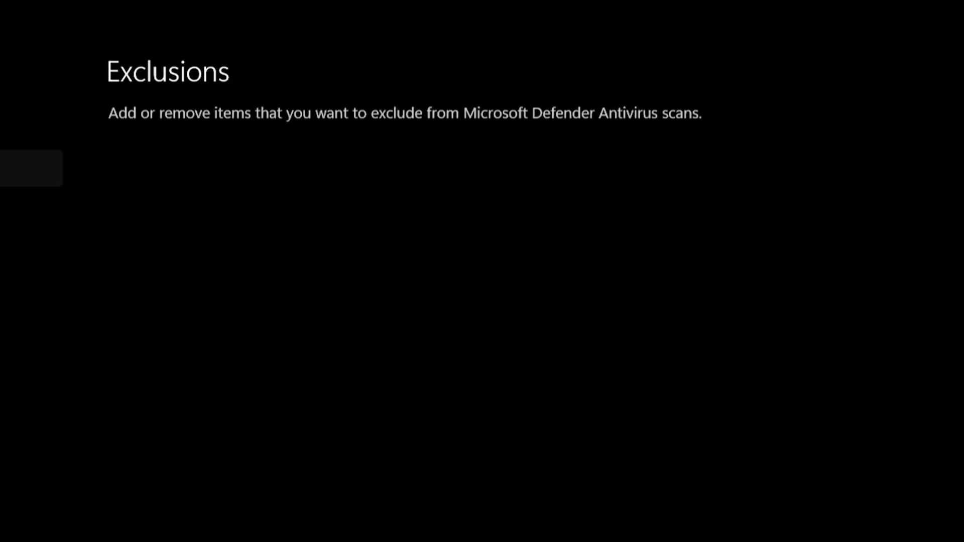
left_click(214, 221)
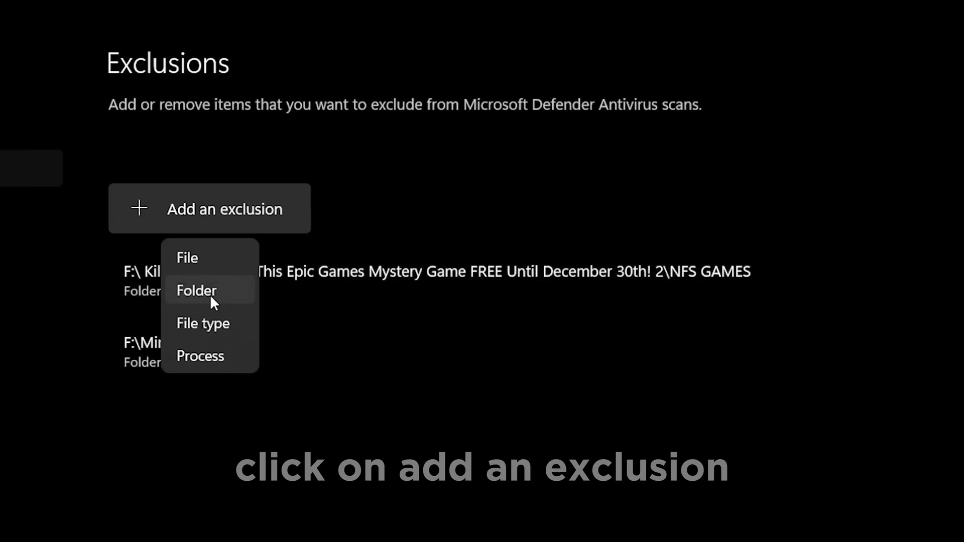
left_click(210, 295)
left_click(232, 200)
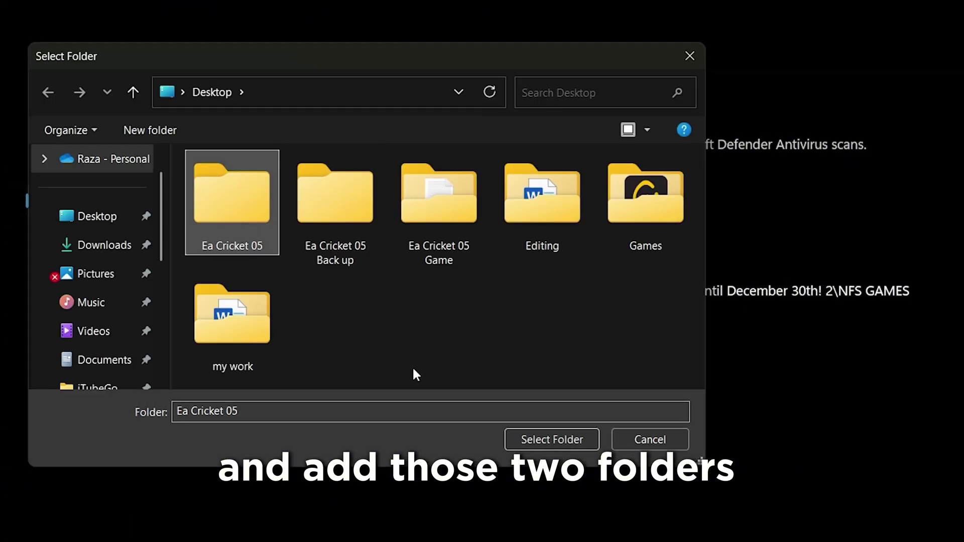
left_click(534, 439)
Add the Ea Cricket 05 Back up folder as a second folder exclusion
left_click(425, 243)
left_click(441, 306)
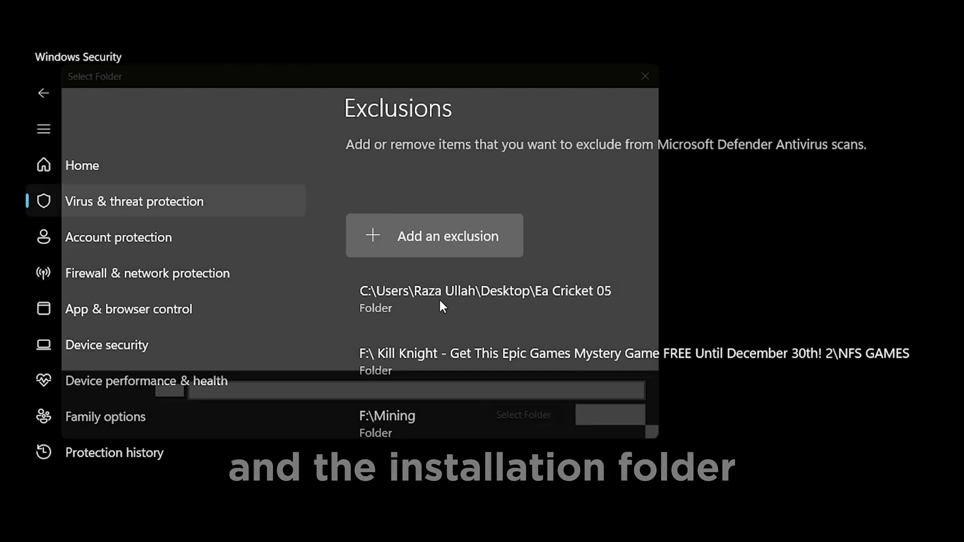
left_click(334, 195)
left_click(555, 439)
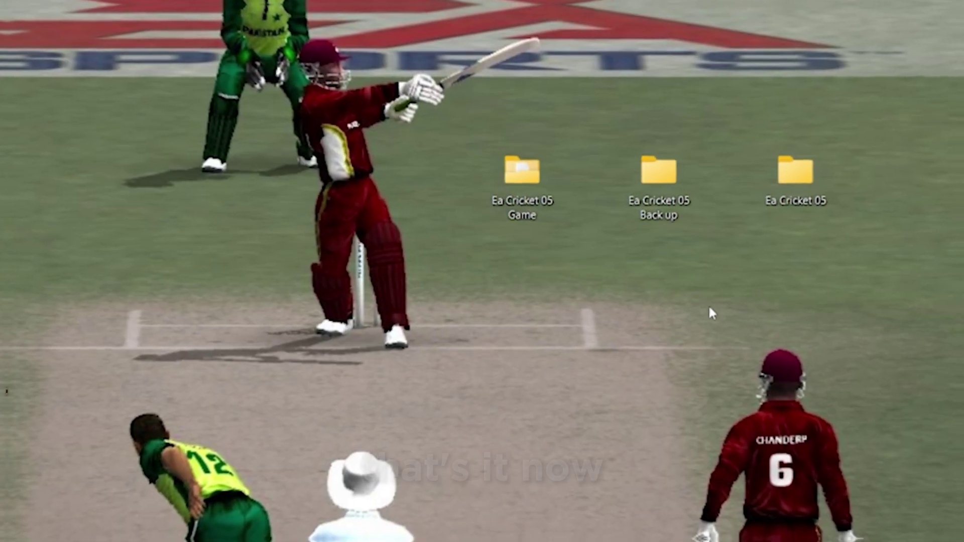
Open Cricket 2005.rar in WinRAR and extract it into the Ea Cricket 05 Back up folder
double_click(534, 191)
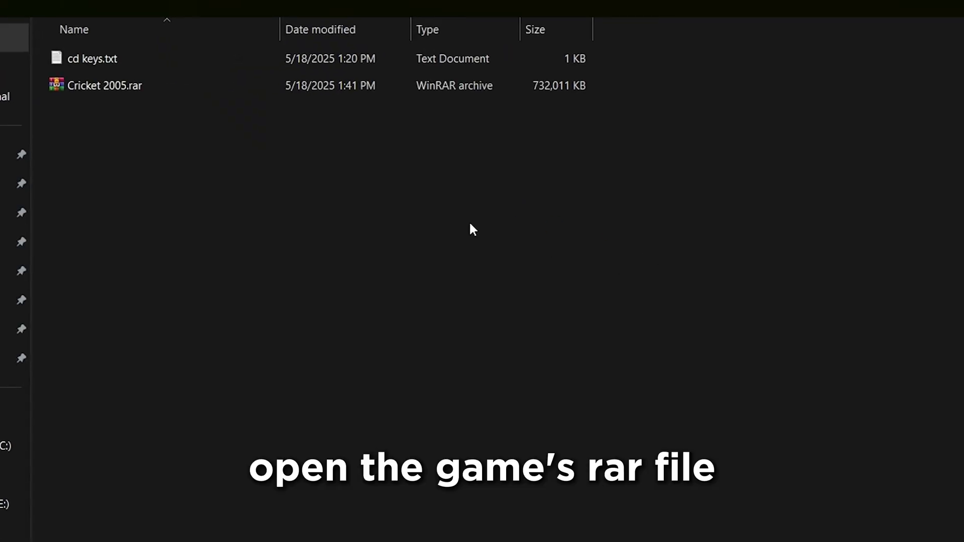
right_click(108, 87)
left_click(151, 157)
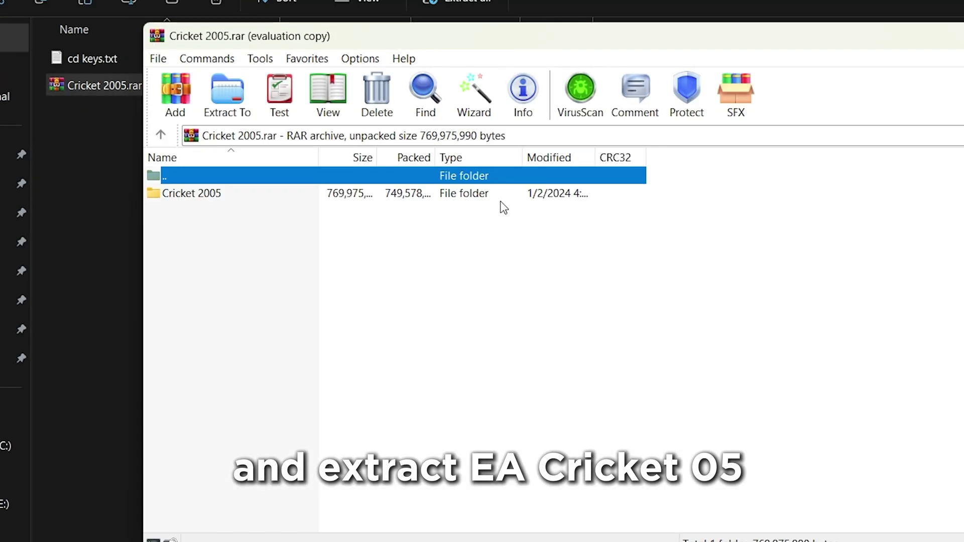
left_click(237, 103)
scroll(578, 301, "down", 2)
left_click(547, 386)
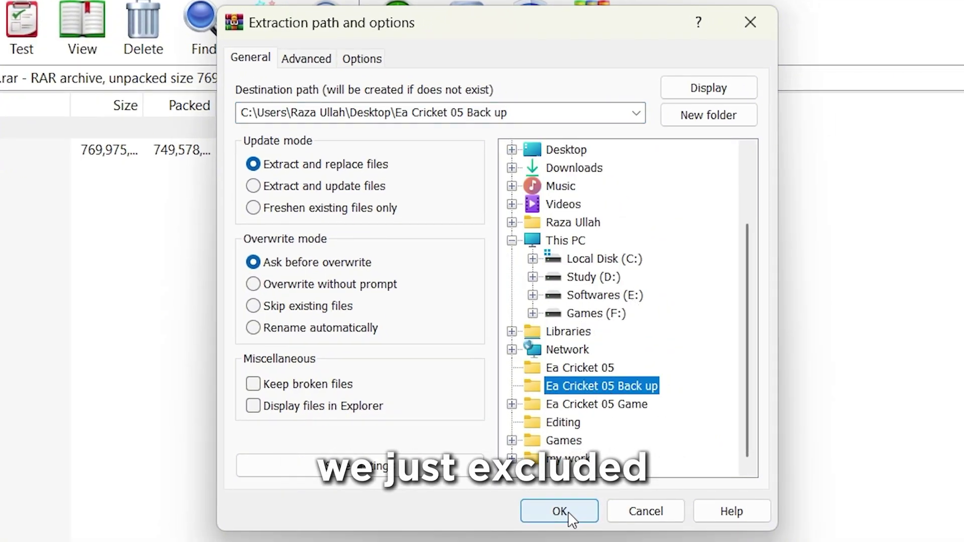
left_click(568, 511)
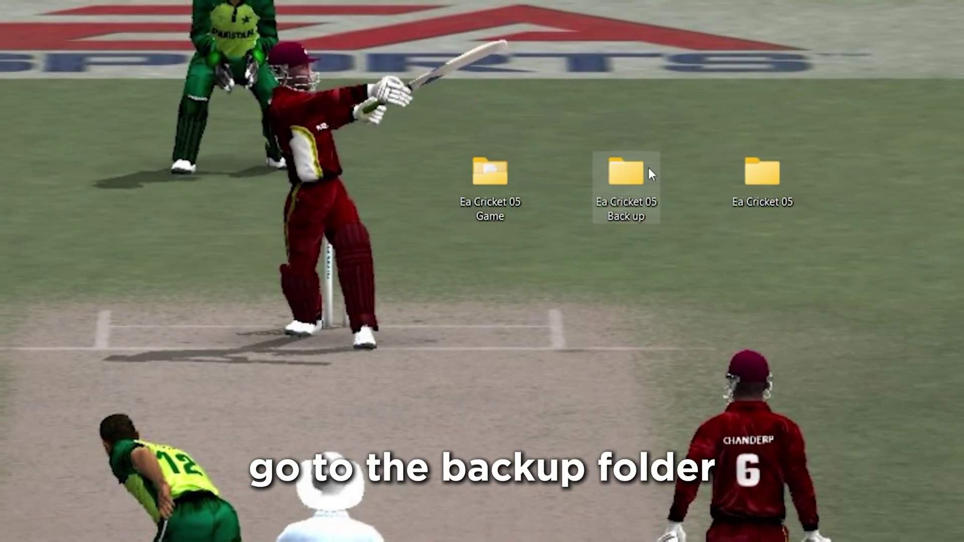
Extract dev-cr5a.iso in place inside the backup's Cricket 2005 folder
double_click(626, 173)
double_click(197, 50)
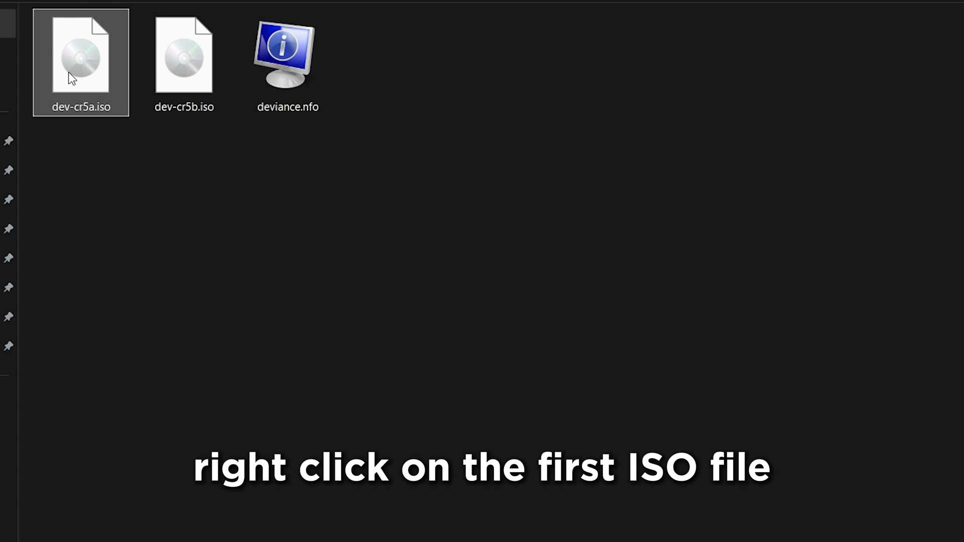
right_click(68, 71)
mouse_move(316, 422)
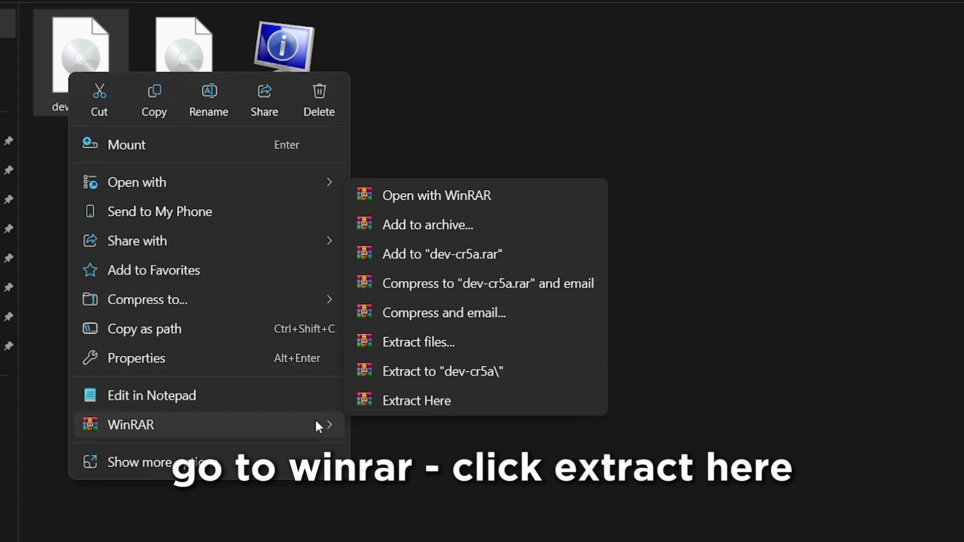
left_click(413, 391)
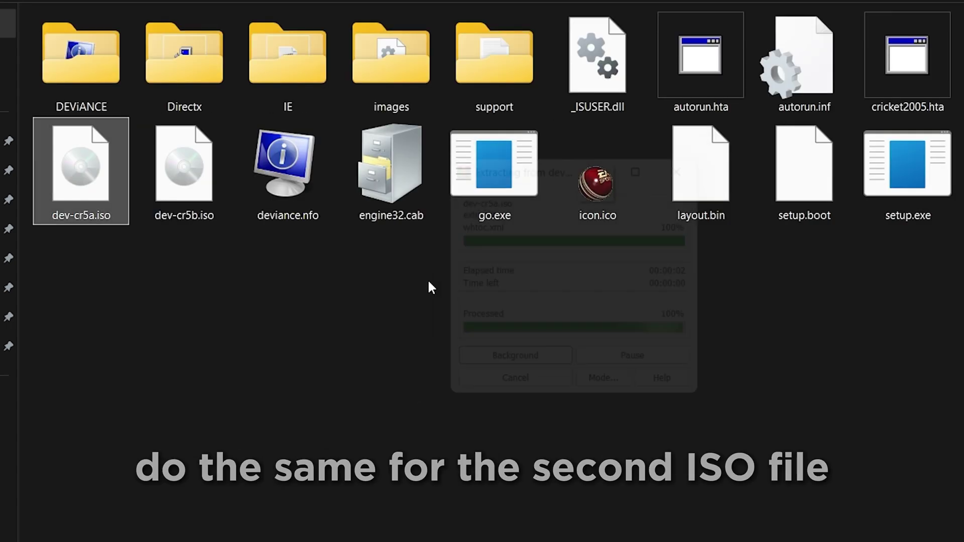
Extract dev-cr5b.iso in the same folder, replacing all duplicate files
right_click(186, 173)
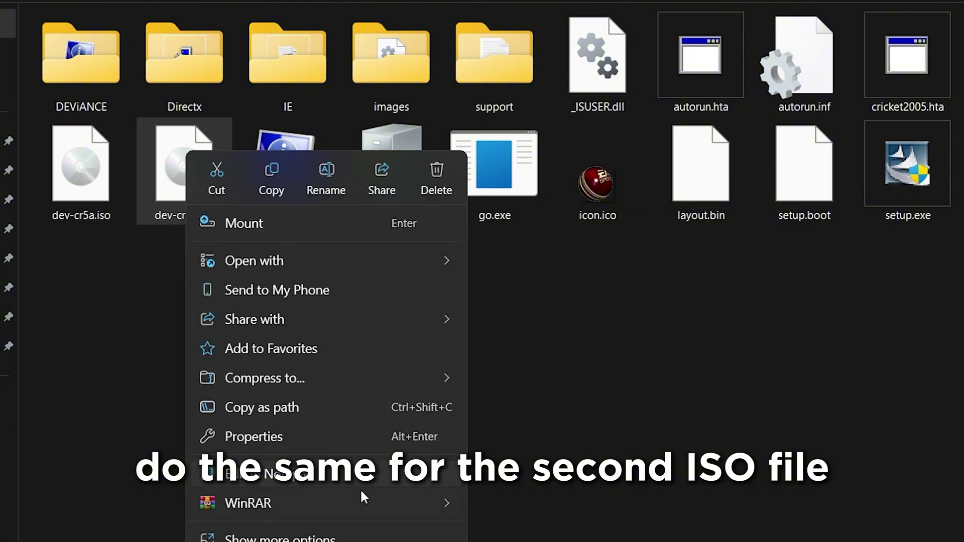
mouse_move(386, 497)
left_click(526, 472)
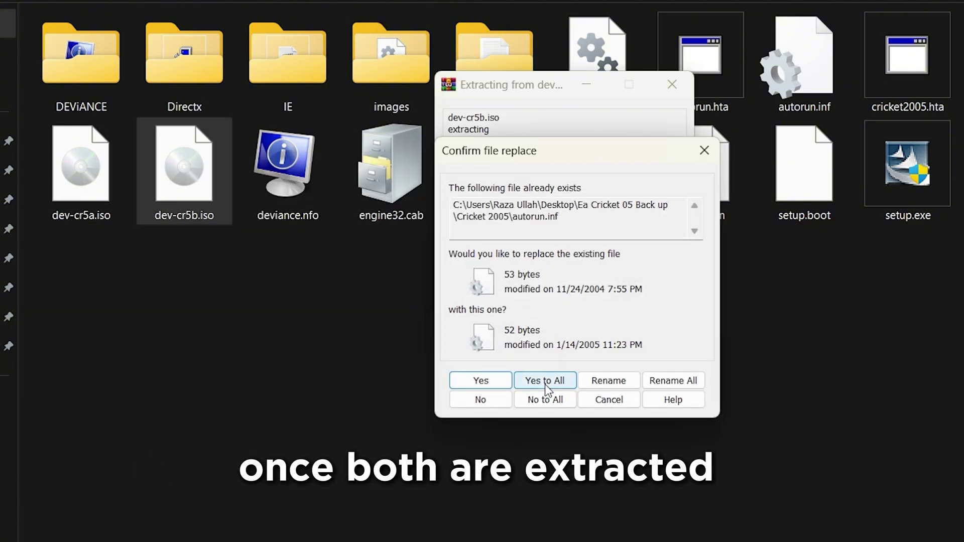
left_click(544, 381)
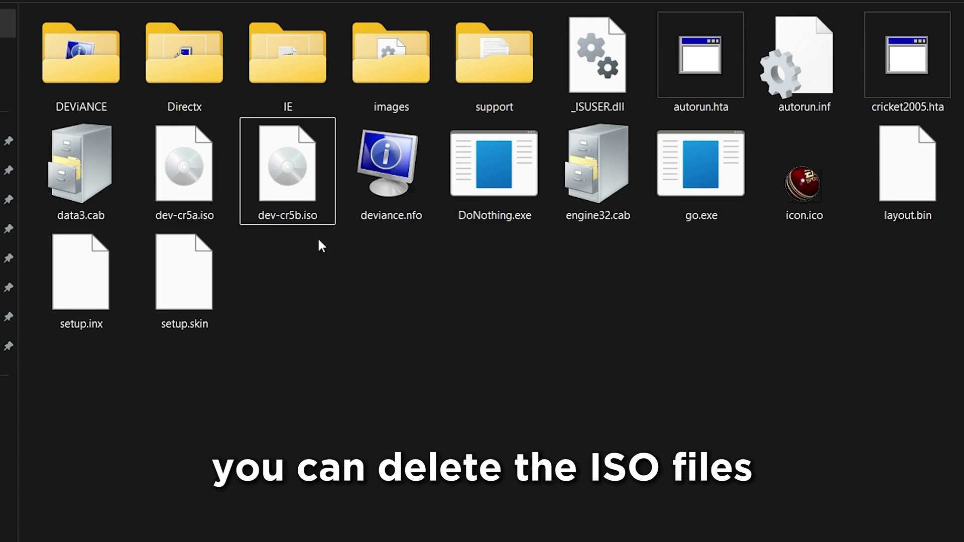
Delete both dev-cr5b.iso and dev-cr5a.iso
key("Delete")
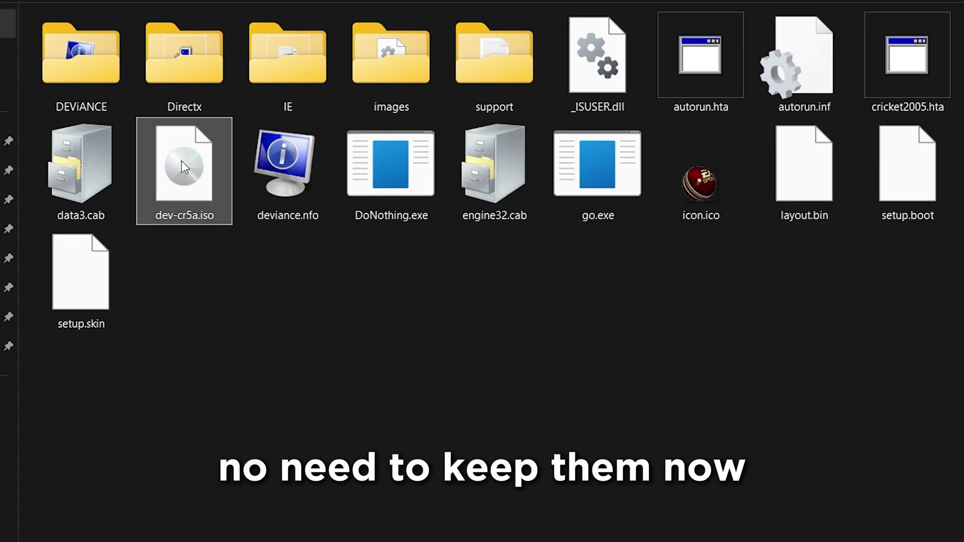
left_click(182, 160)
key("Delete")
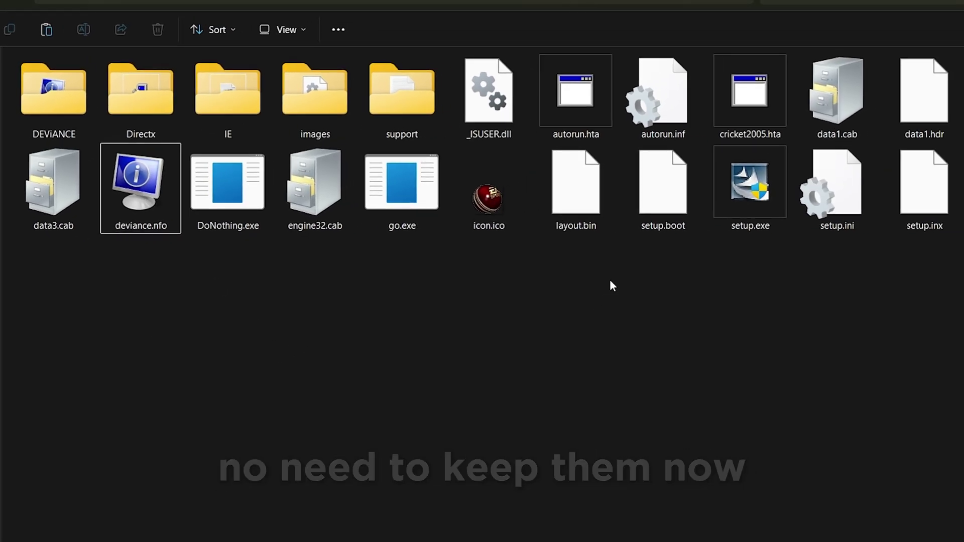
Run setup.exe and set the install destination to Desktop\Ea Cricket 05, advancing to Ready to Install
double_click(731, 214)
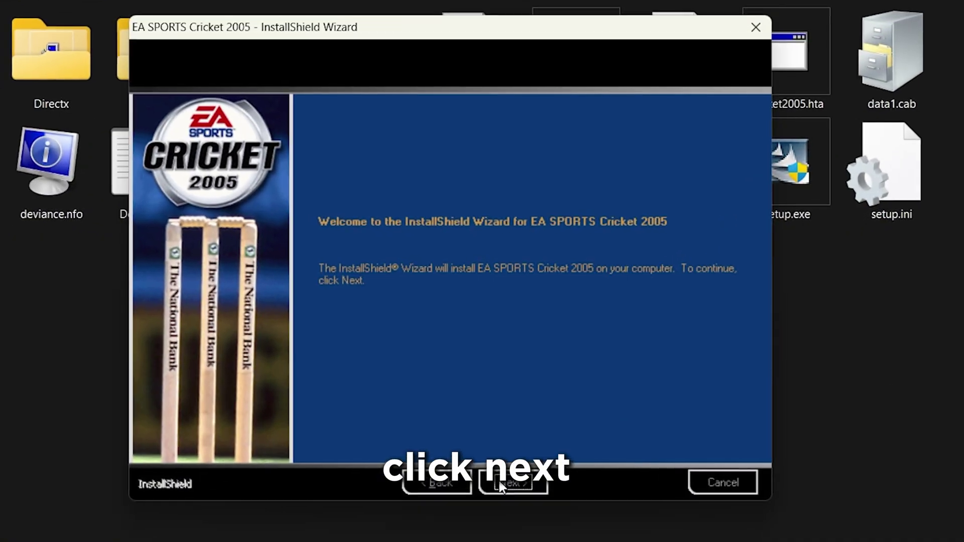
left_click(500, 484)
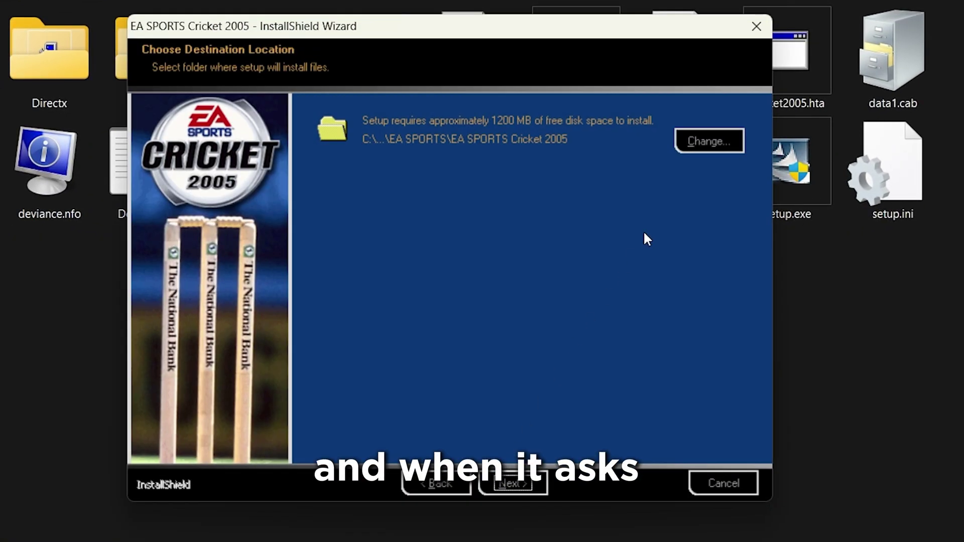
left_click(706, 136)
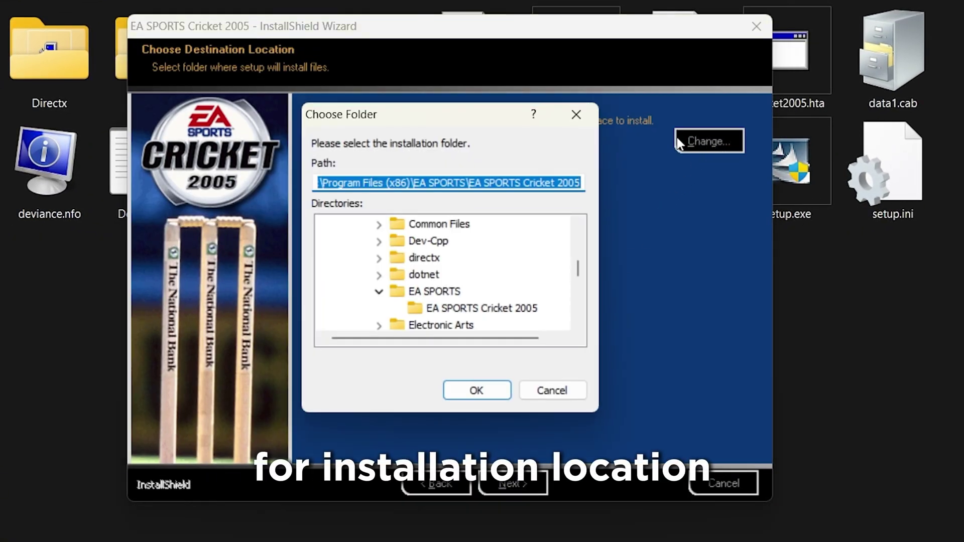
scroll(421, 264, "up", 4)
left_click(325, 308)
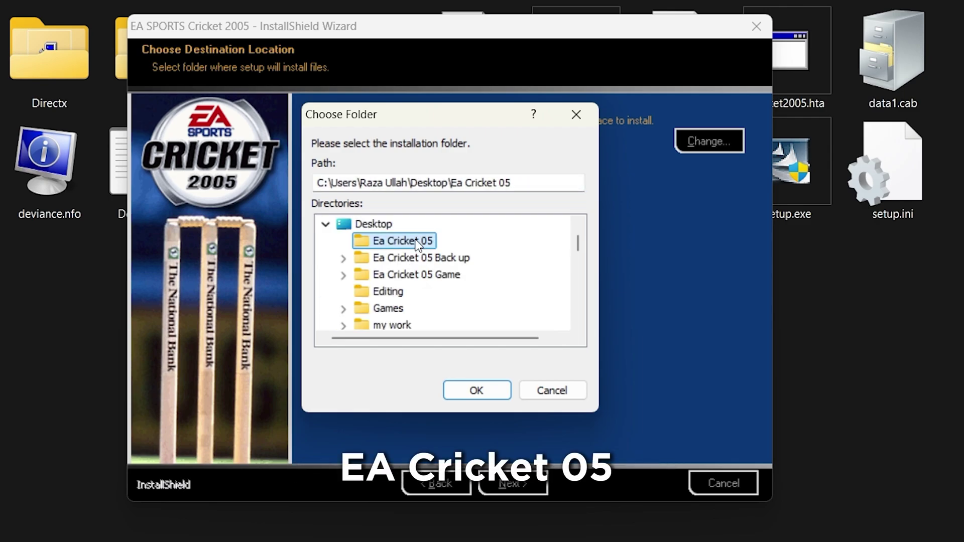
left_click(477, 390)
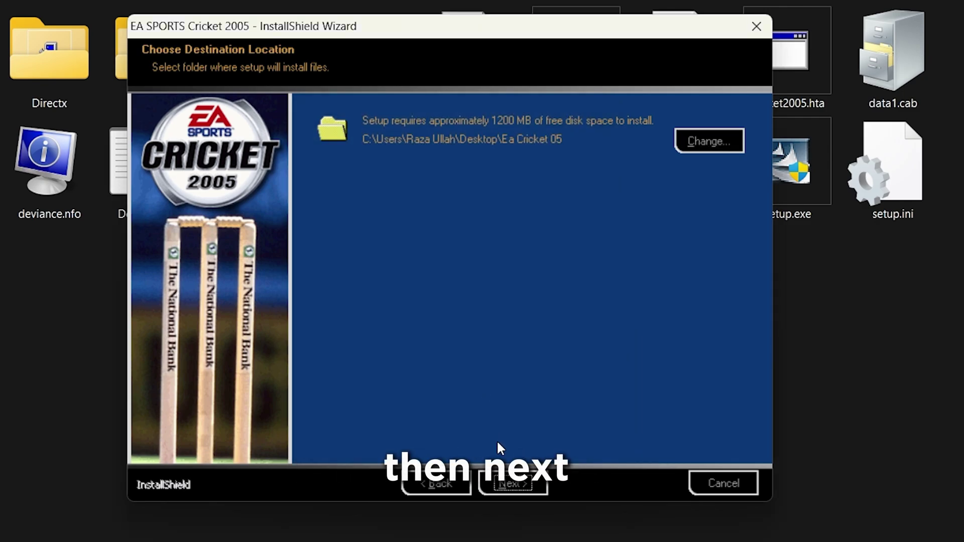
left_click(512, 484)
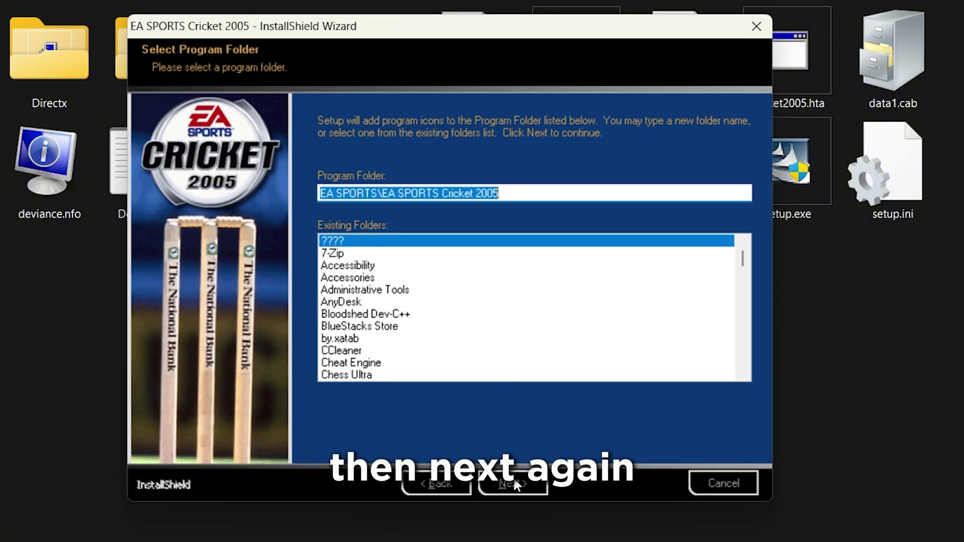
left_click(515, 483)
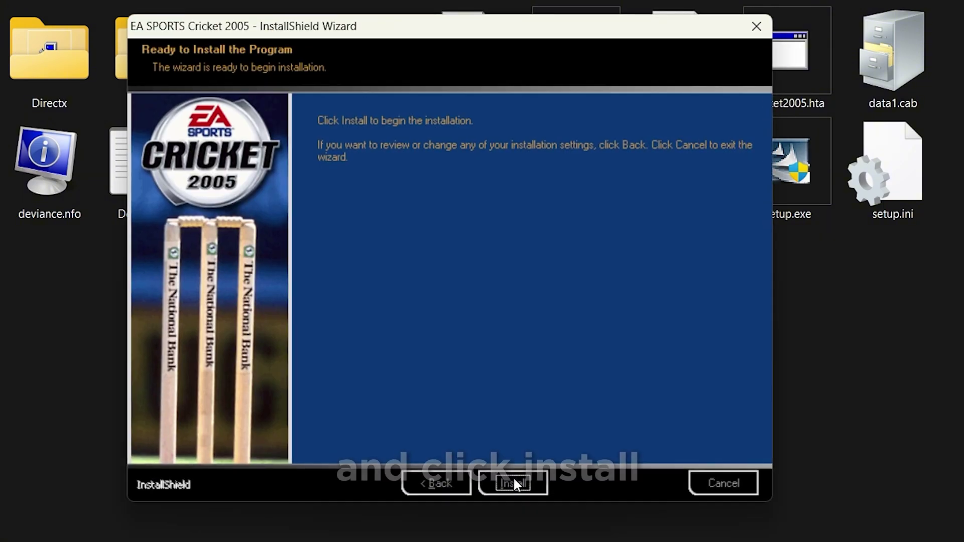
Install Cricket 2005, ignoring the CRC error, adding the shortcut, skipping the Readme, restarting later
left_click(516, 480)
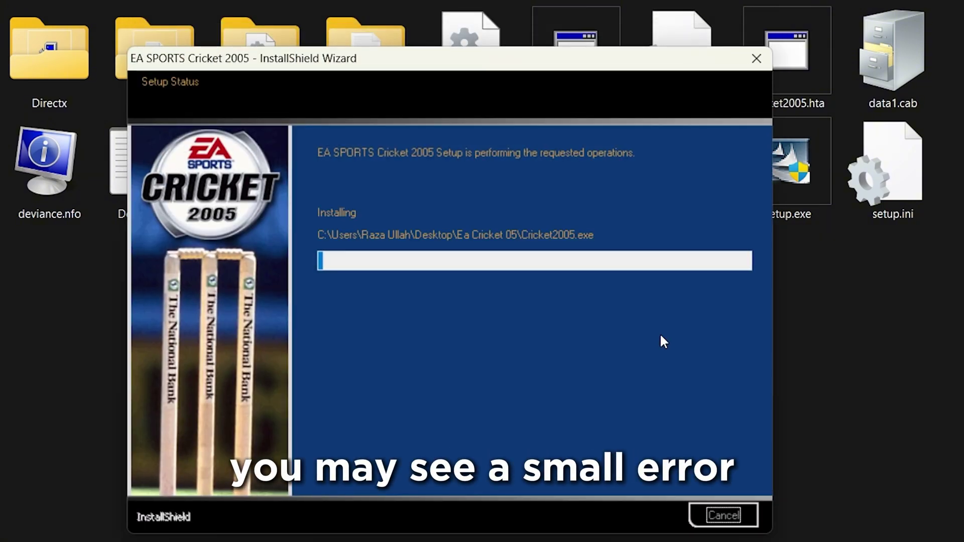
left_click(580, 340)
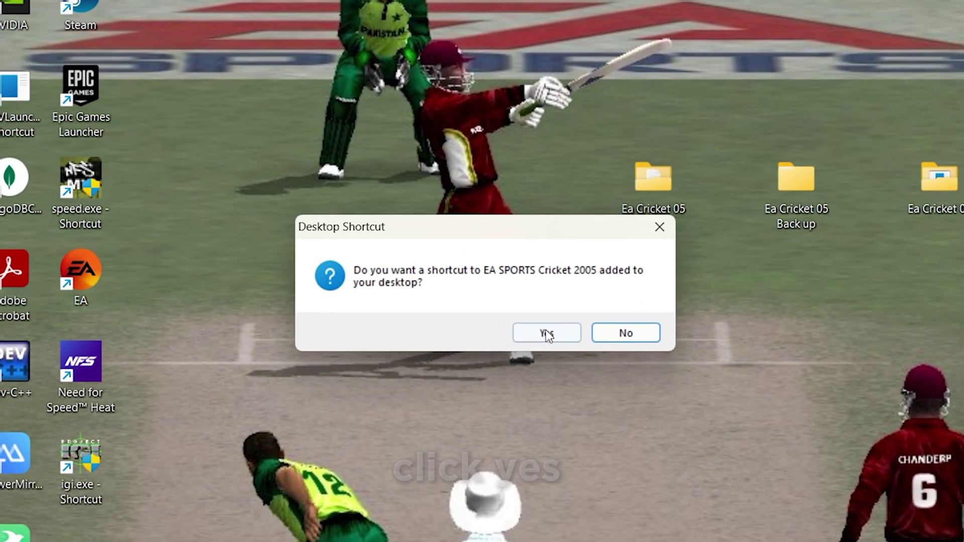
left_click(546, 334)
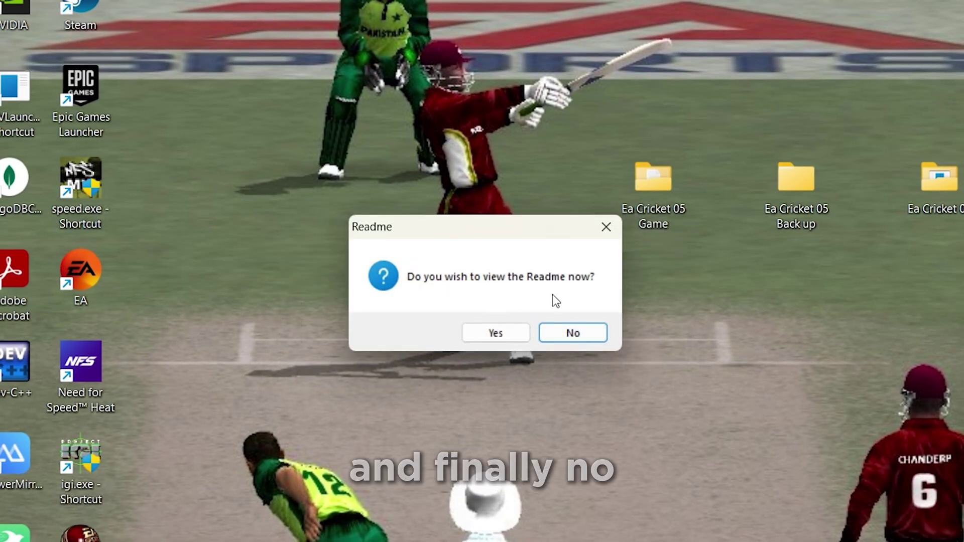
left_click(571, 336)
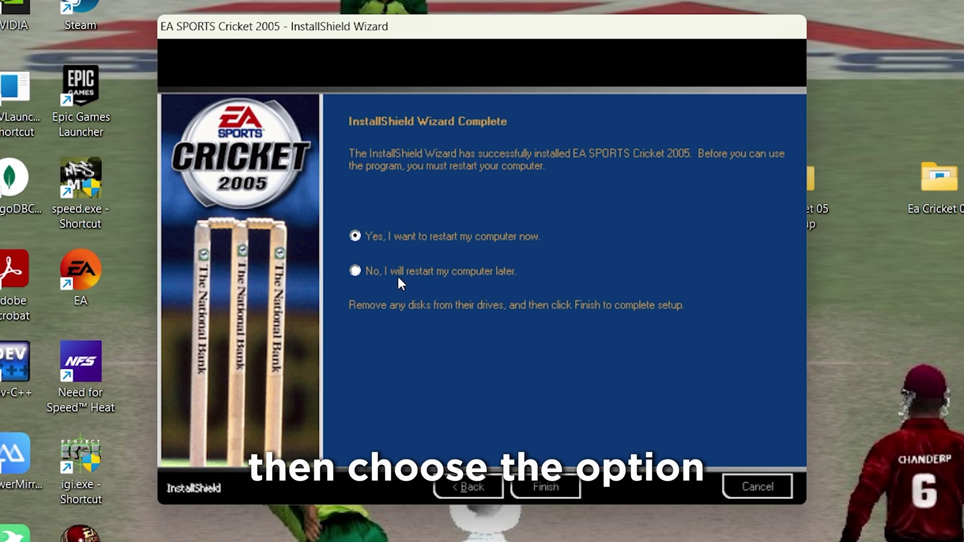
left_click(355, 271)
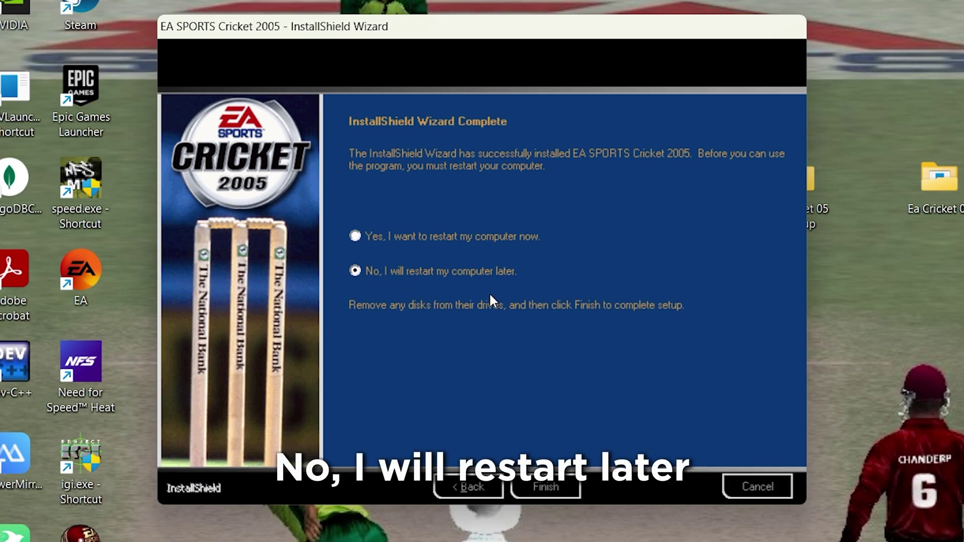
left_click(547, 486)
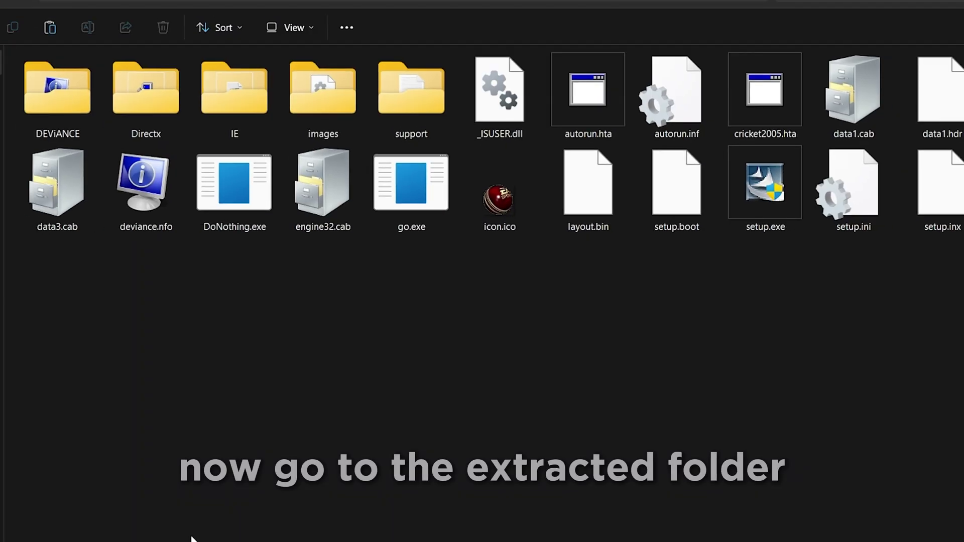
Copy the four DEViANCE crack files into the game folder, replacing Cricket2005.exe, then run it
double_click(73, 124)
left_click_drag(97, 241, 106, 78)
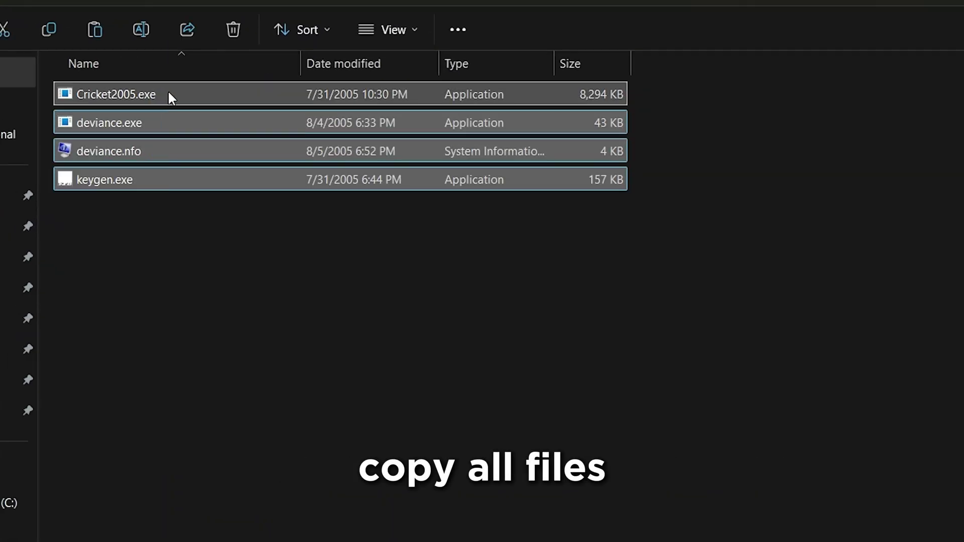
right_click(171, 94)
left_click(255, 116)
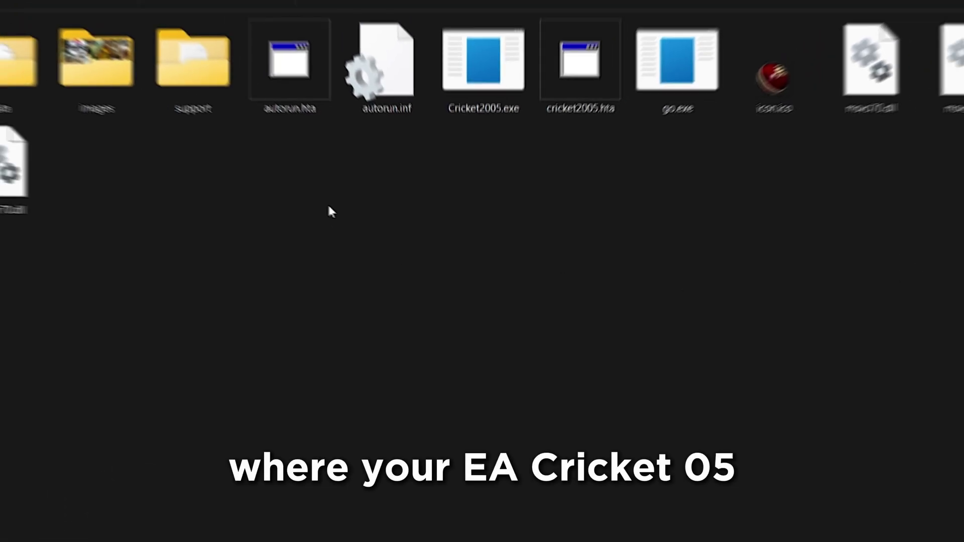
right_click(347, 214)
left_click(370, 232)
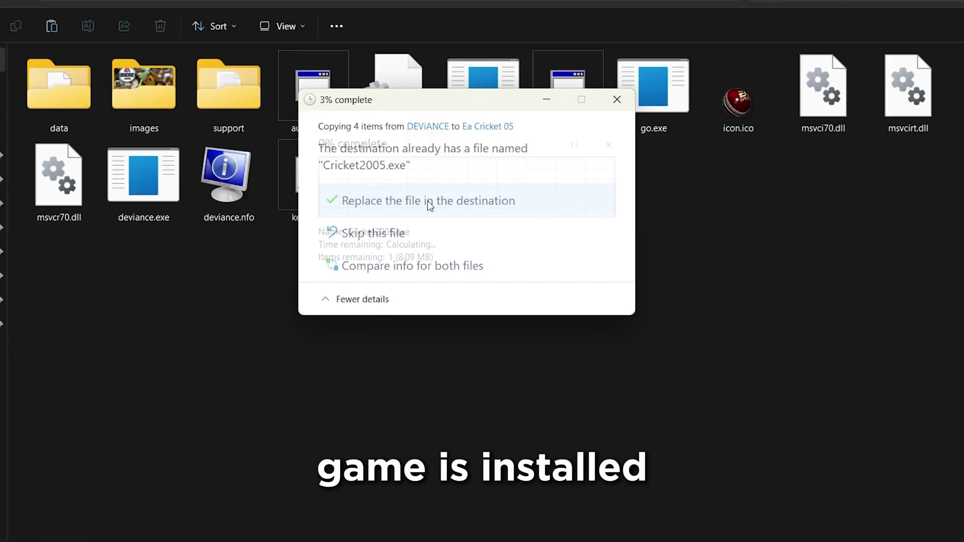
left_click(427, 200)
left_click(463, 293)
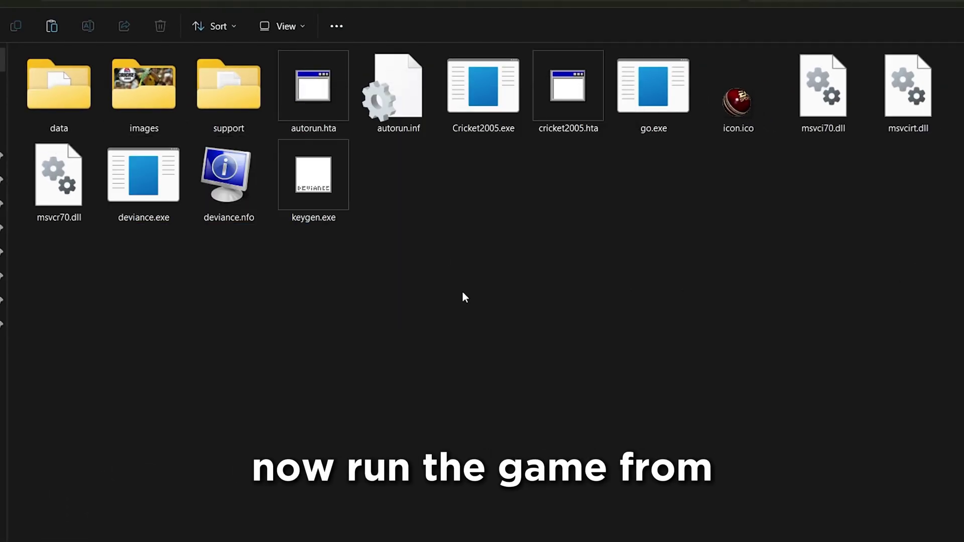
double_click(500, 97)
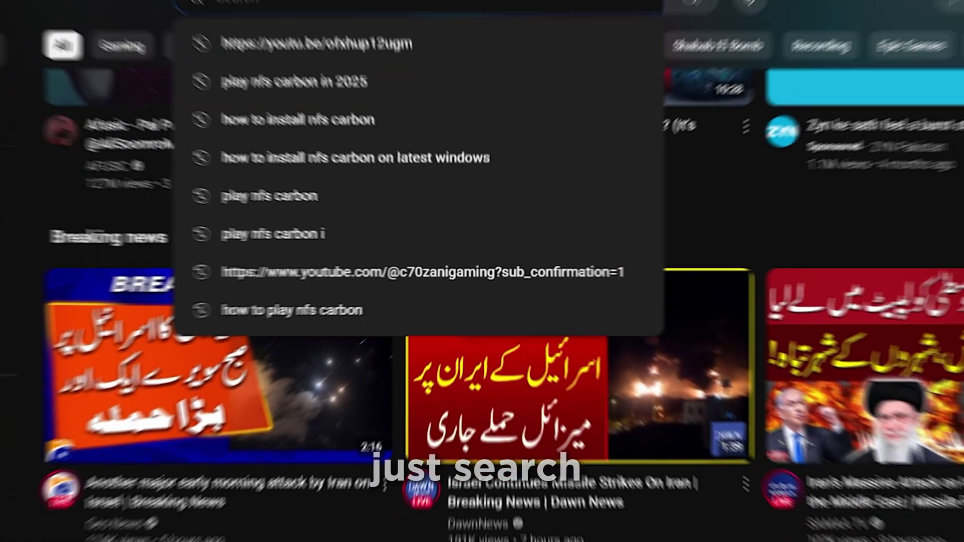
Search YouTube for 'how to install ea crickt 07 on pc'
type("how to install ea crickt 07 on pc")
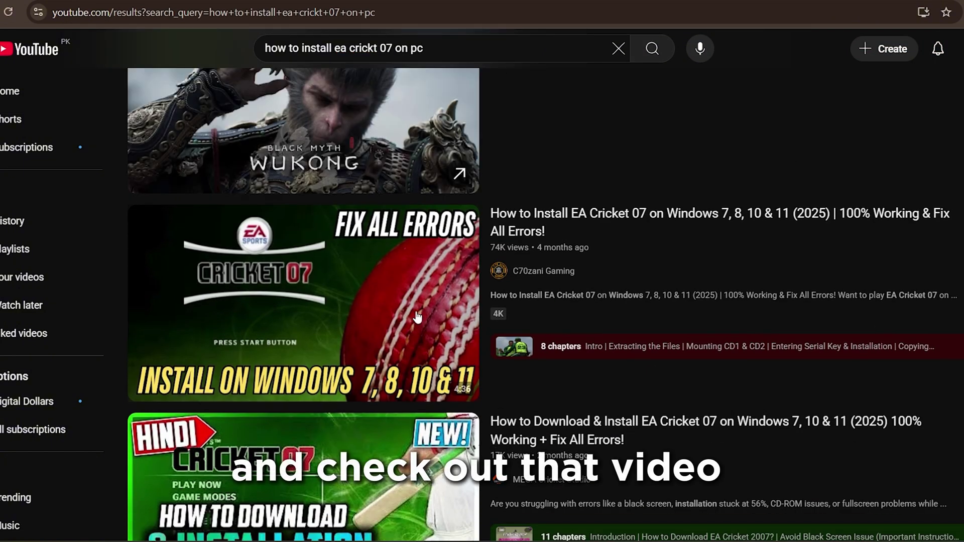
Play the EA Cricket 07 installation tutorial video in full screen
left_click(297, 289)
left_click(617, 437)
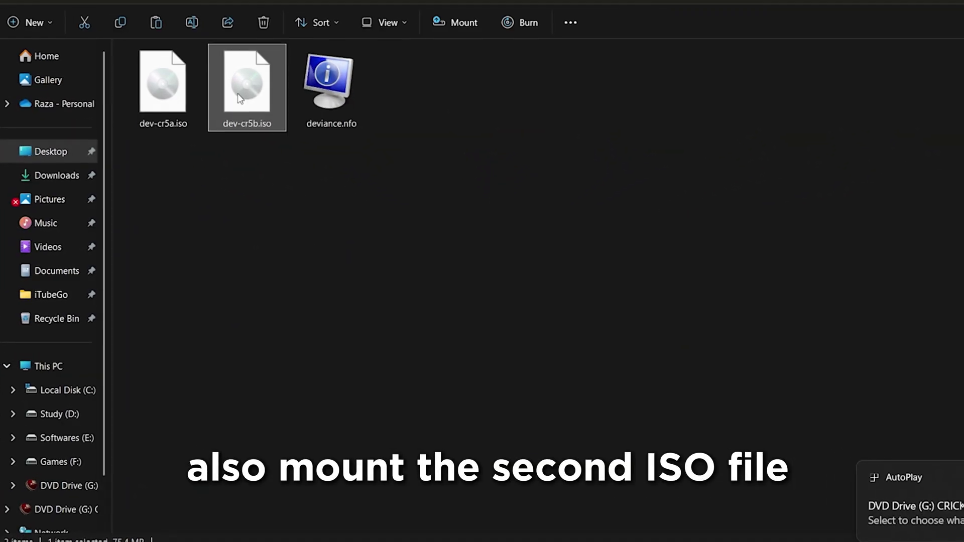
Mount dev-cr5b.iso, confirm the warning, and get Cricket 2005 setup past its Welcome page
right_click(240, 94)
left_click(284, 151)
left_click(592, 270)
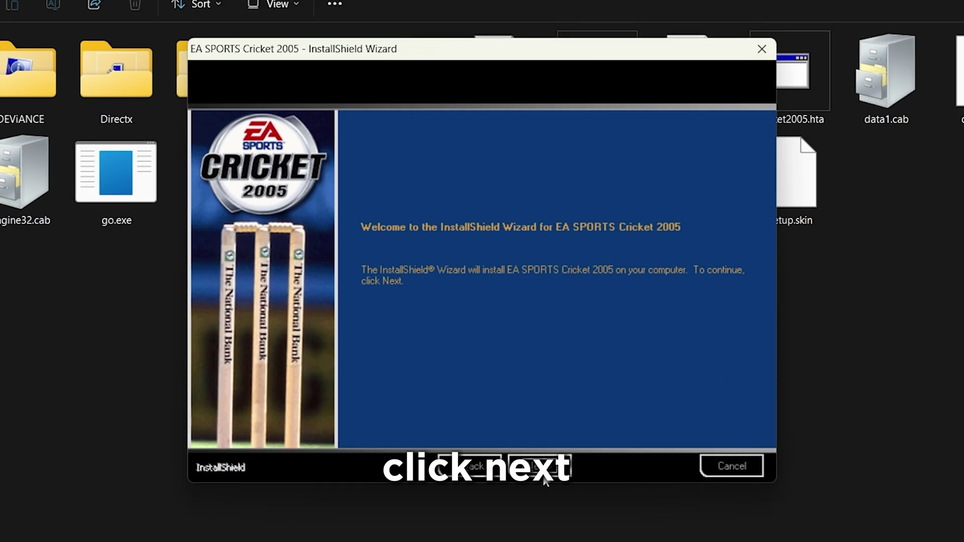
left_click(539, 471)
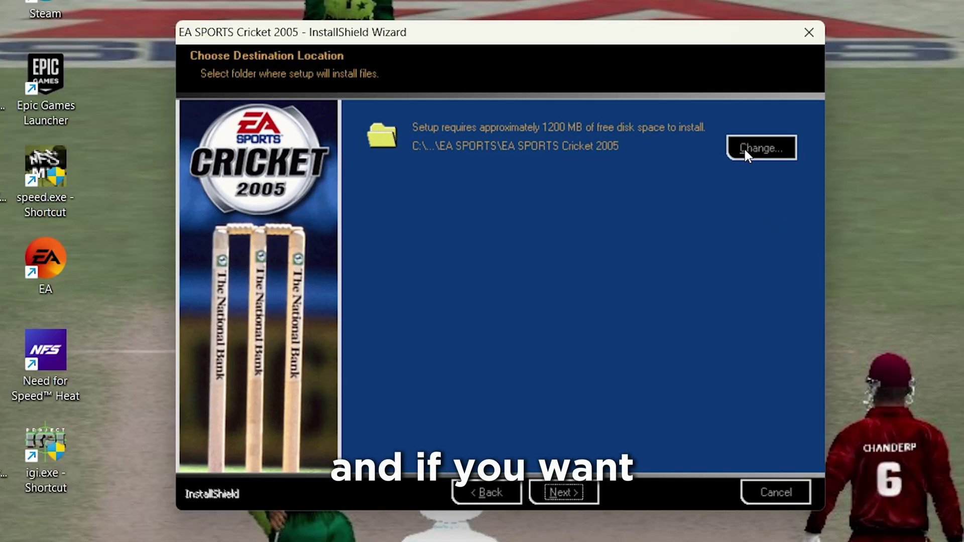
Set the destination to the installed game folder, keep the program folder, and start installing
left_click(744, 151)
scroll(419, 282, "up", 5)
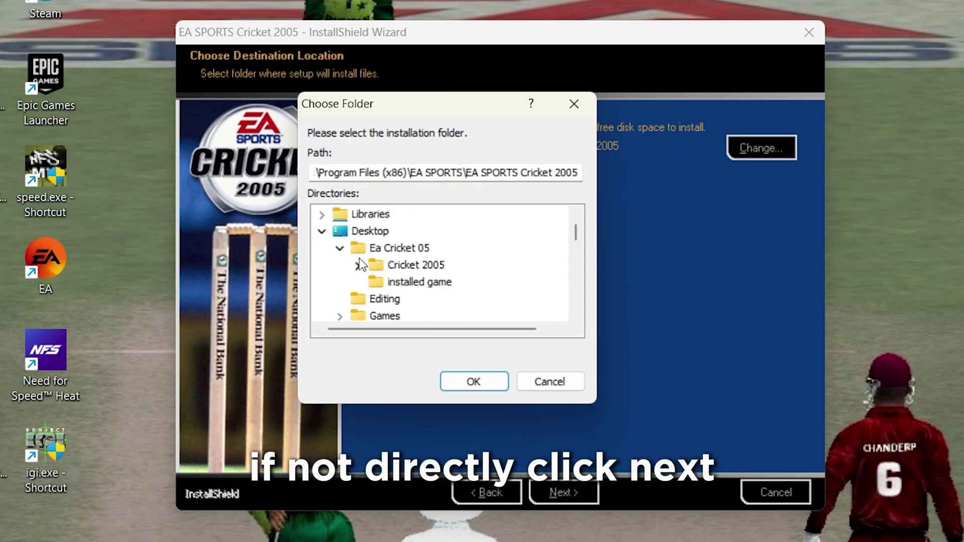
left_click(473, 380)
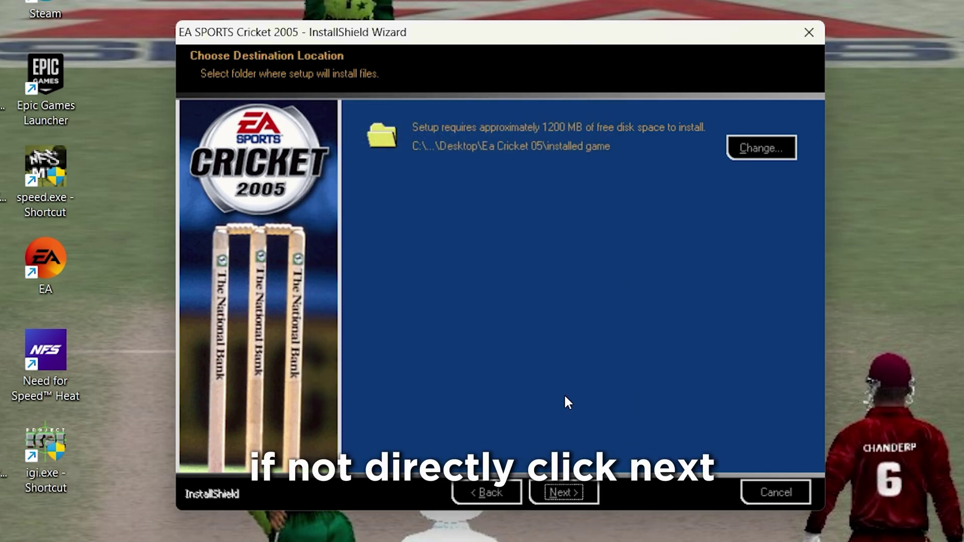
left_click(563, 489)
left_click(519, 475)
left_click(518, 476)
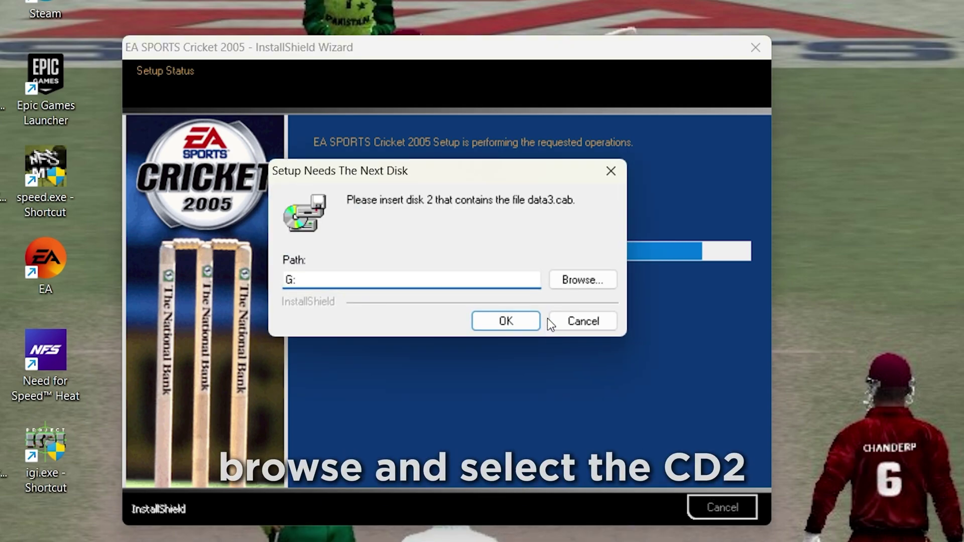
Point the disk 2 prompt to the CRICKET_2005CD2 drive and resume the installation
left_click(573, 285)
scroll(470, 289, "down", 1)
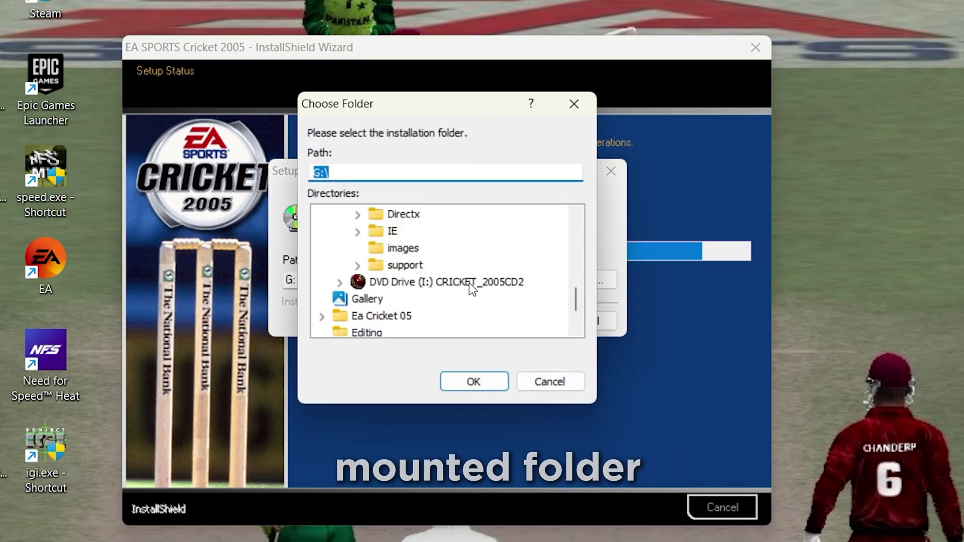
left_click(469, 282)
left_click(474, 383)
left_click(495, 321)
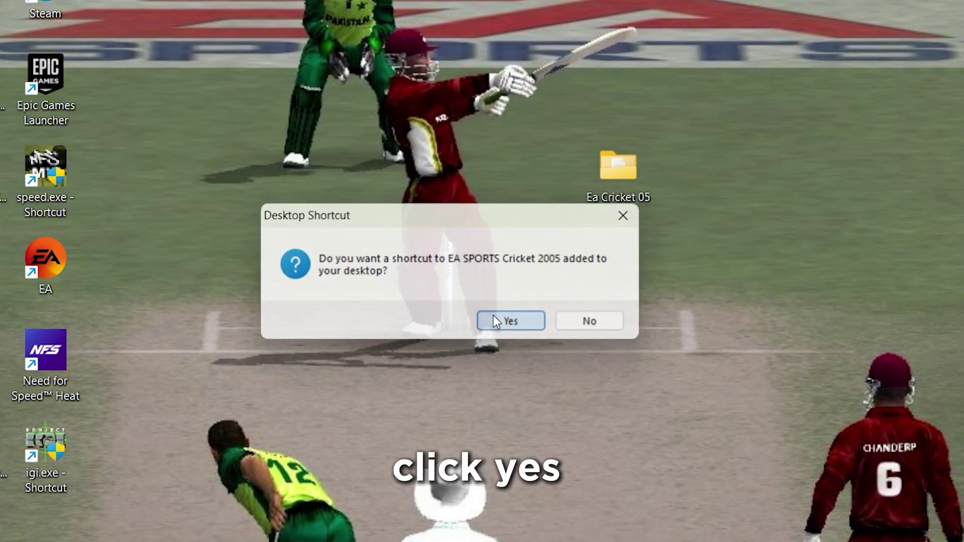
Accept the desktop shortcut, skip the Readme, and finish setup without restarting
left_click(493, 316)
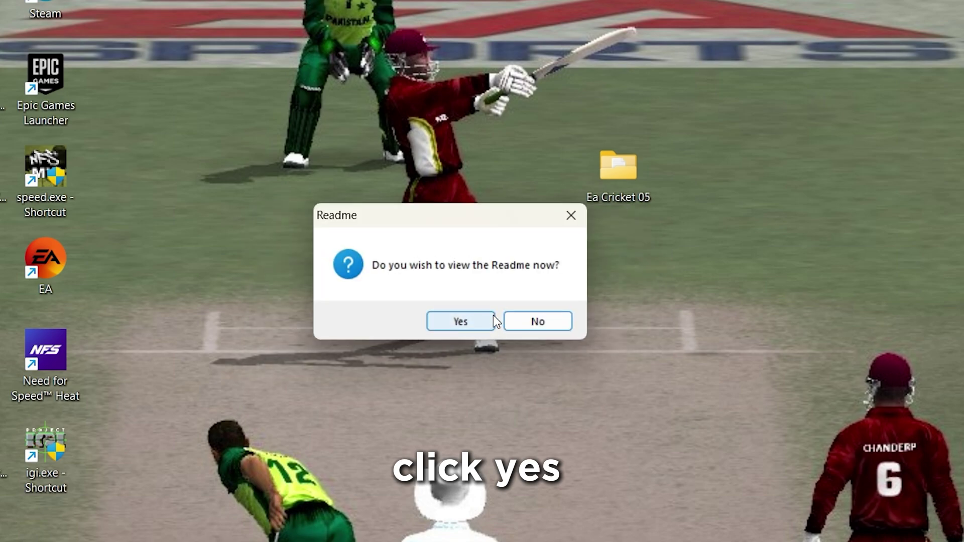
left_click(524, 322)
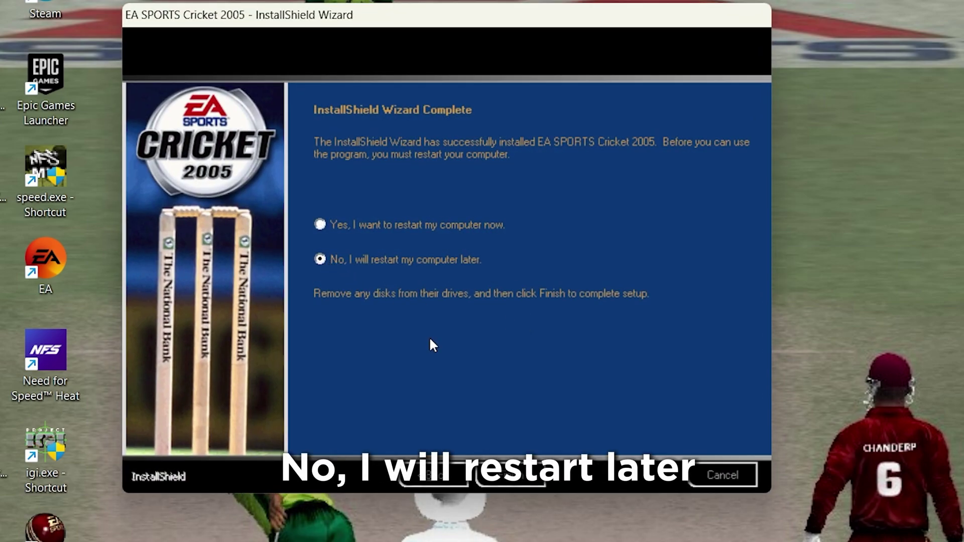
left_click(515, 472)
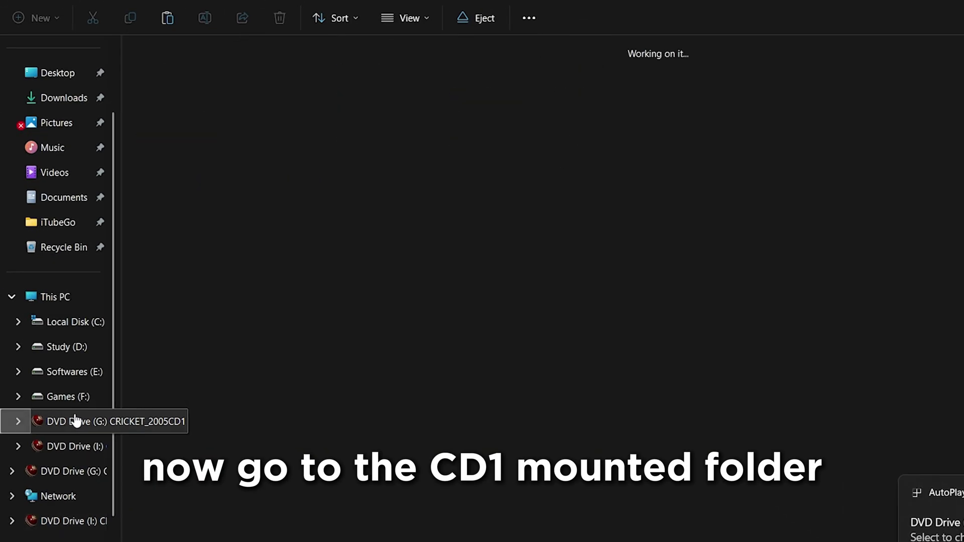
Copy the four crack files from the disc's DEViANCE folder
double_click(179, 92)
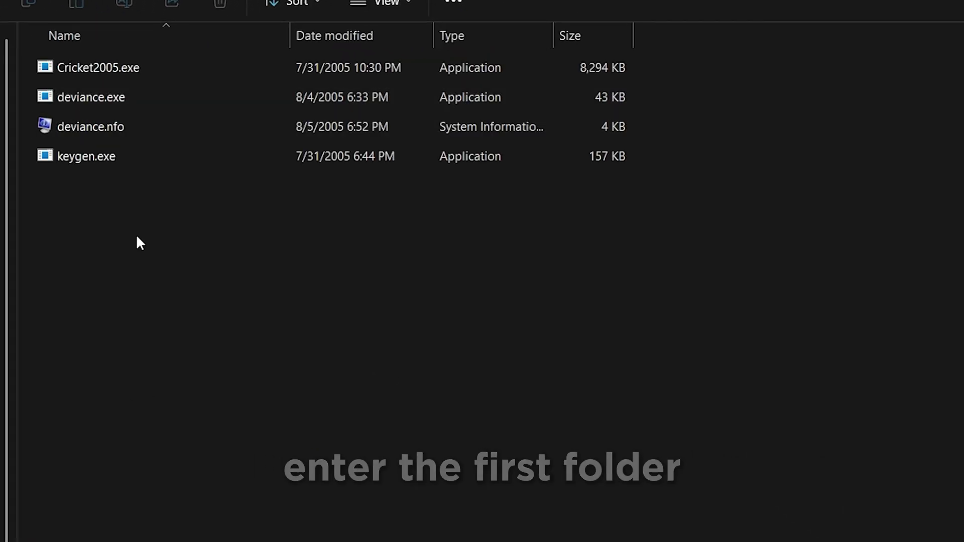
left_click_drag(99, 276, 116, 62)
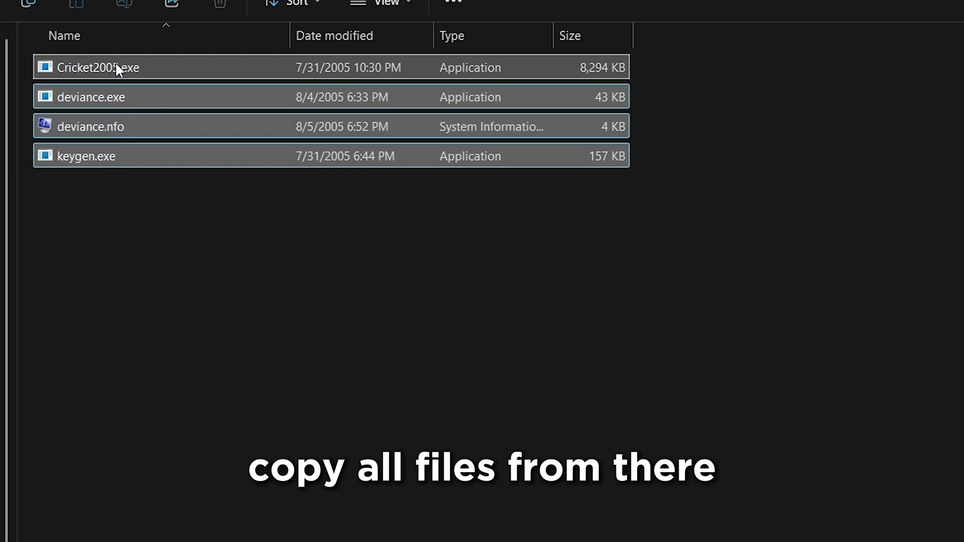
right_click(116, 63)
left_click(149, 88)
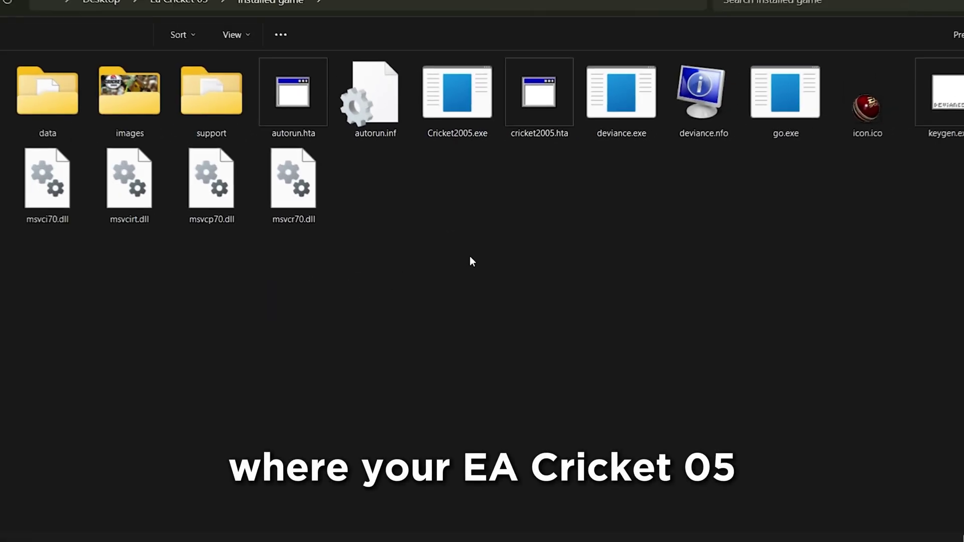
Paste the crack files into installed game, replacing the originals, then launch Cricket2005.exe
right_click(472, 263)
left_click(475, 265)
left_click(459, 190)
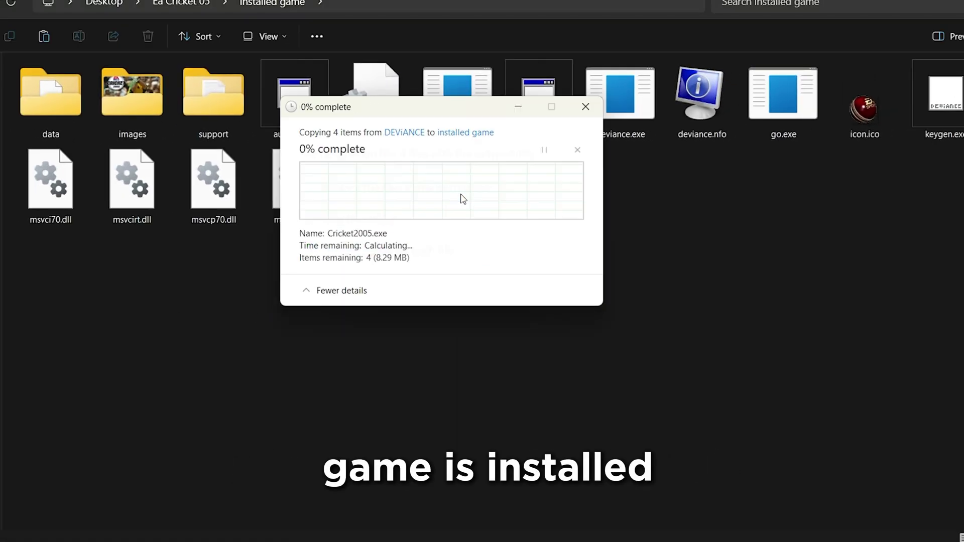
left_click(463, 199)
double_click(456, 100)
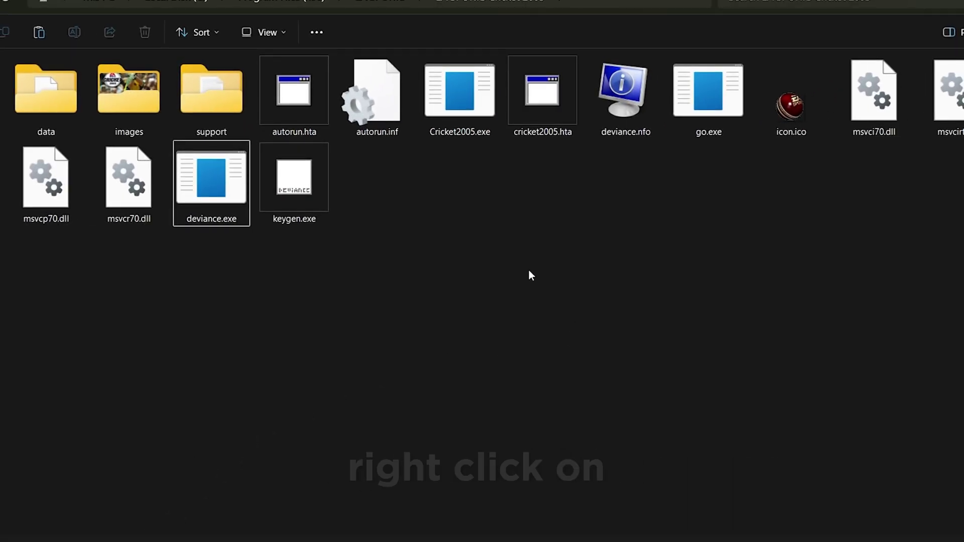
Give Cricket2005.exe Windows XP (Service Pack 3) compatibility mode in its Properties and save
right_click(450, 106)
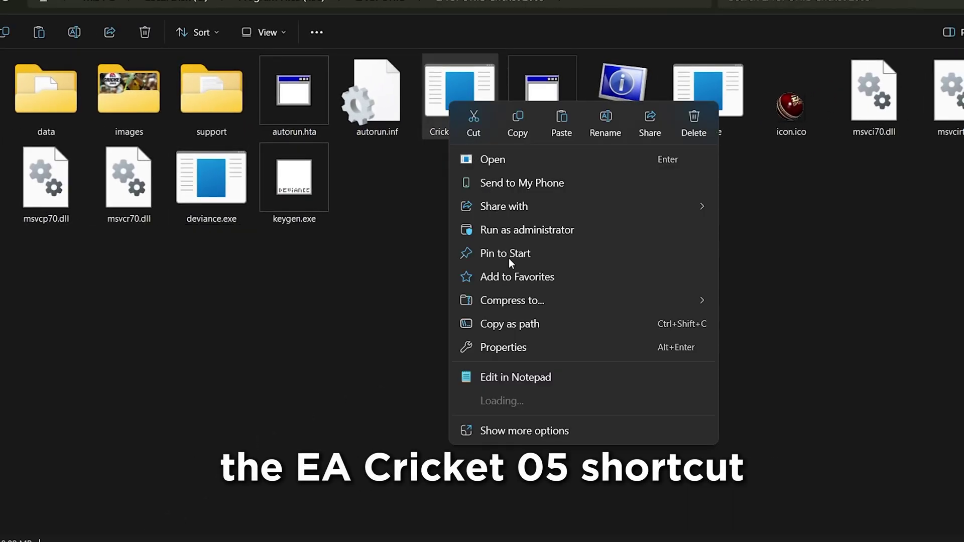
left_click(522, 346)
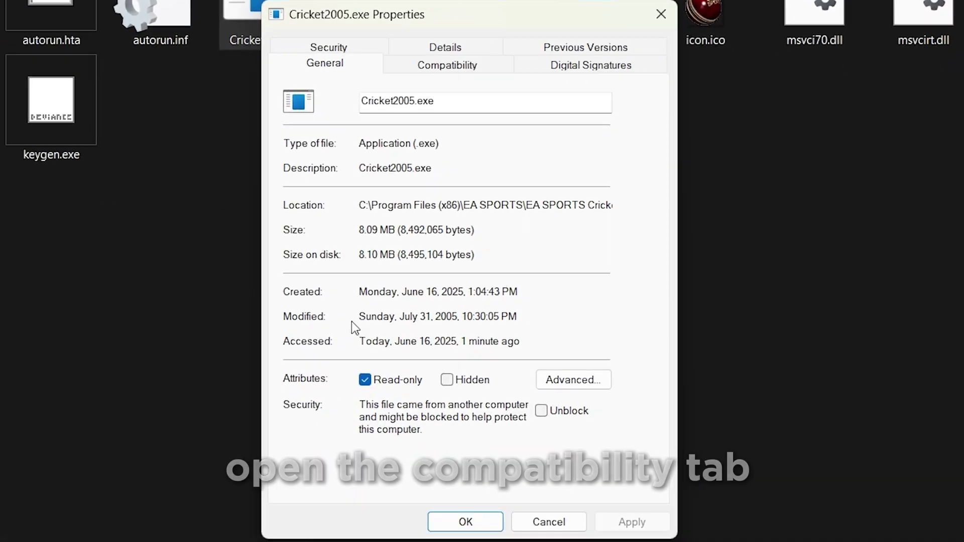
left_click(442, 65)
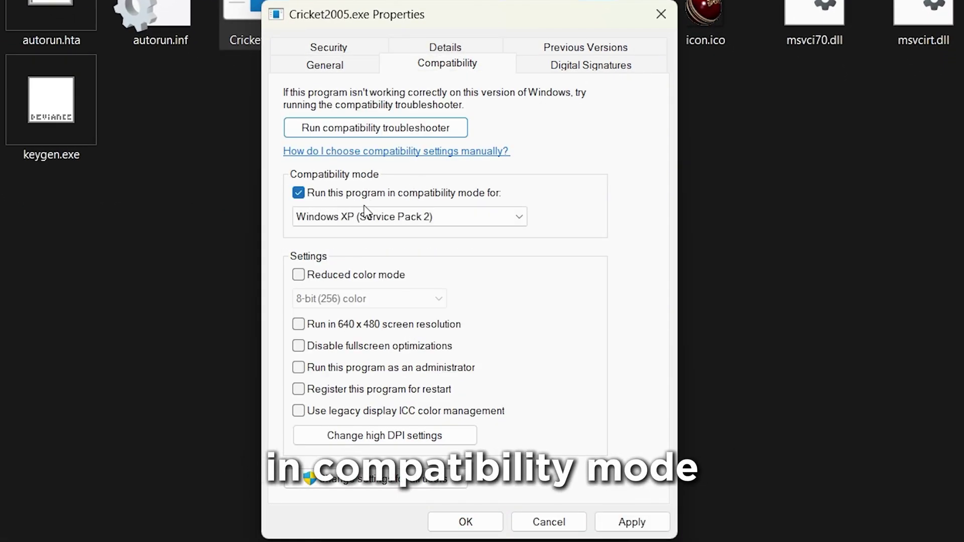
left_click(411, 219)
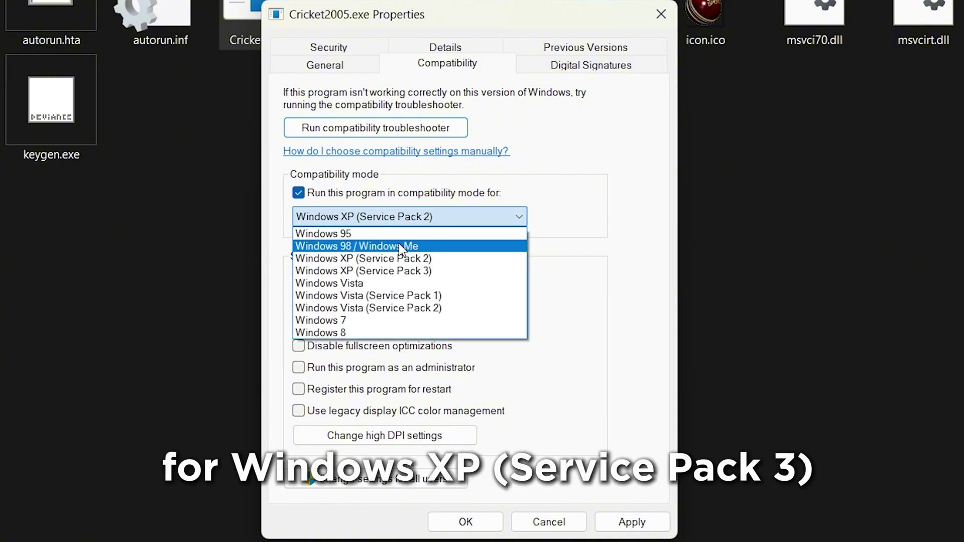
left_click(403, 271)
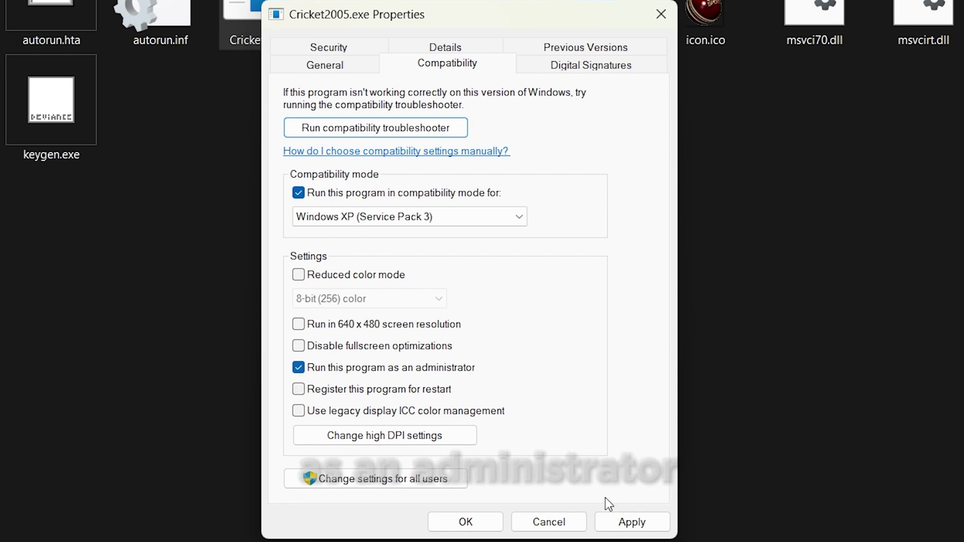
left_click(465, 522)
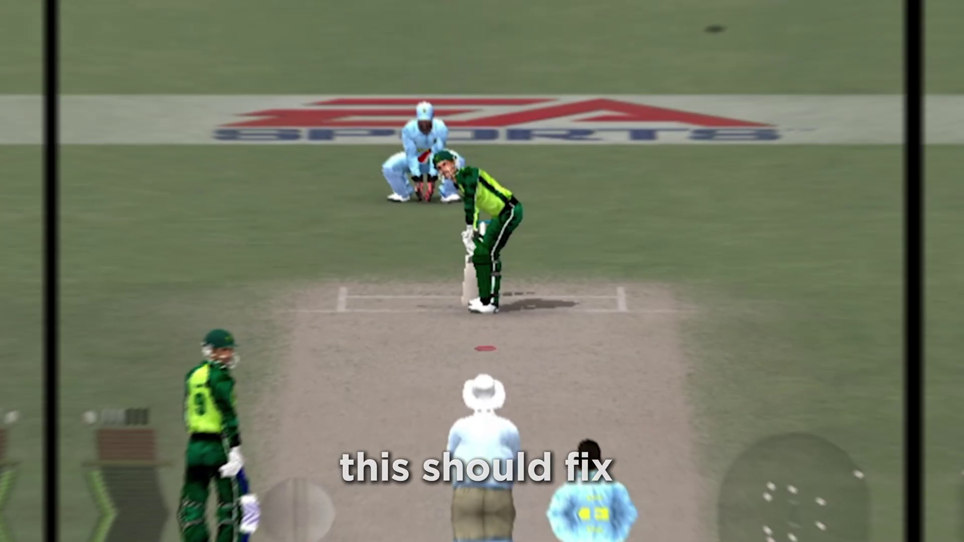